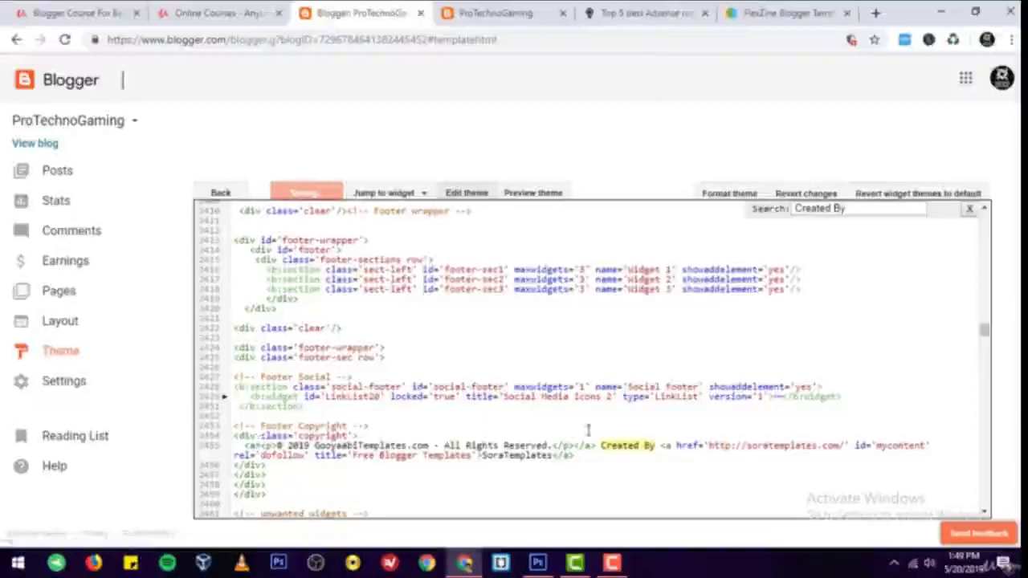
Reload the live ProTechnoGaming blog and check how its footer copyright and credit lines are displayed.
{"action": "left_click", "coordinate": [472, 11]}
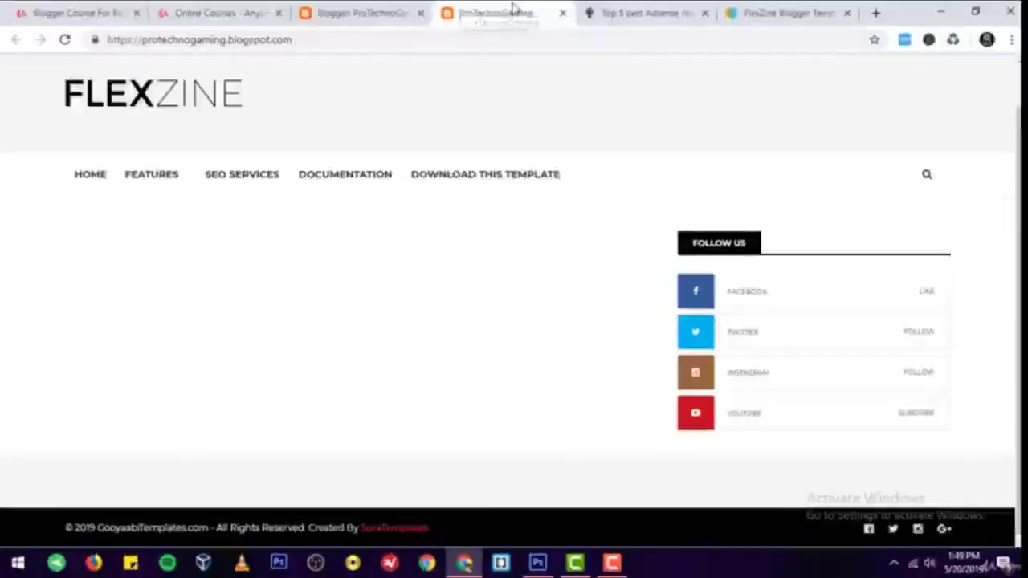
{"action": "key", "text": "F5"}
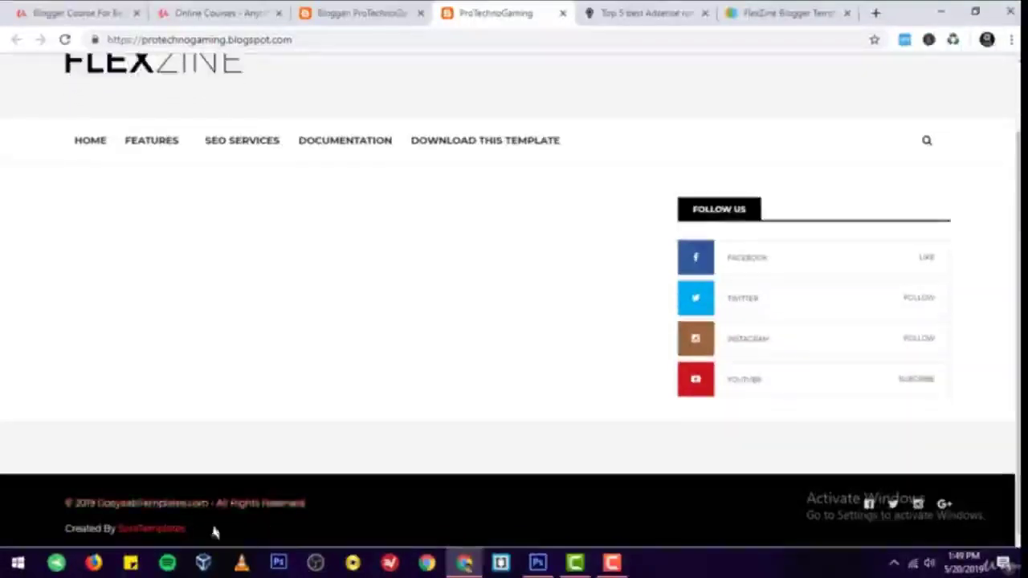
{"action": "mouse_move", "coordinate": [214, 532]}
{"action": "left_mouse_down"}
{"action": "mouse_move", "coordinate": [14, 500]}
{"action": "mouse_move", "coordinate": [206, 528]}
{"action": "left_mouse_up"}
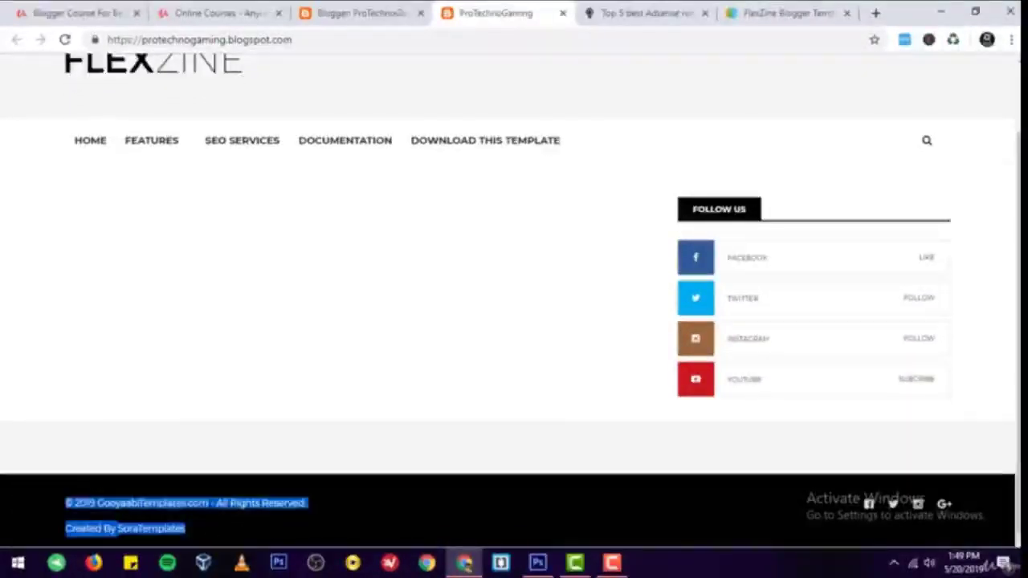
{"action": "left_click", "coordinate": [193, 502]}
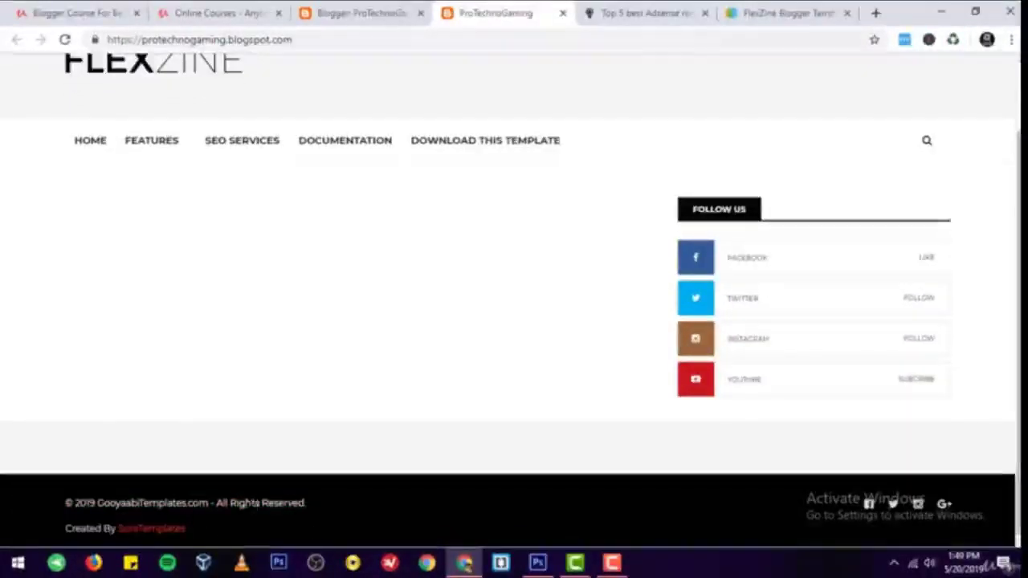
Remove the opening and closing anchor tags around the footer copyright paragraph in the theme HTML and save the theme.
{"action": "key", "text": "ctrl+shift+Tab"}
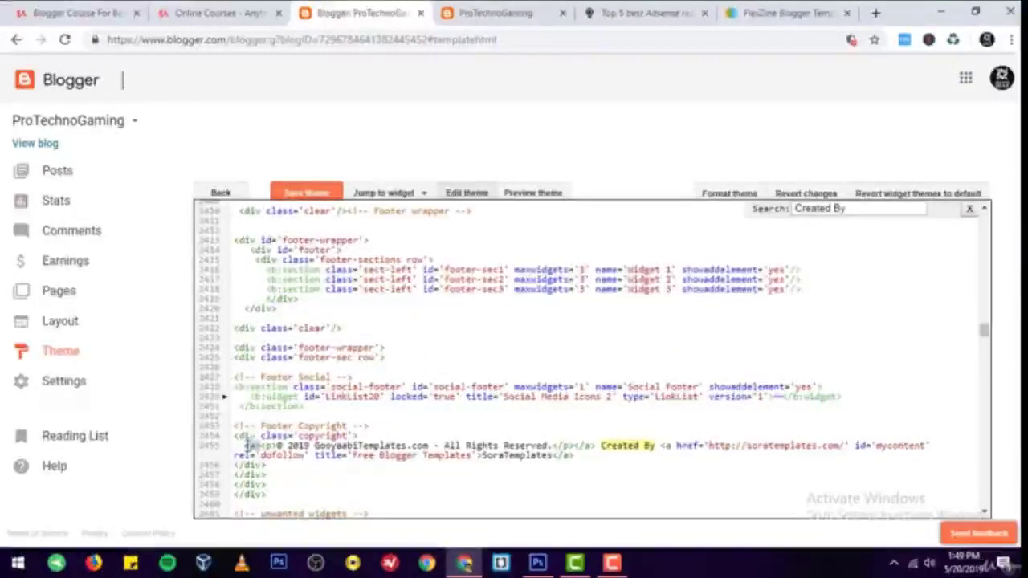
{"action": "key", "text": "BackSpace"}
{"action": "key", "text": "BackSpace"}
{"action": "key", "text": "BackSpace"}
{"action": "left_click", "coordinate": [560, 445]}
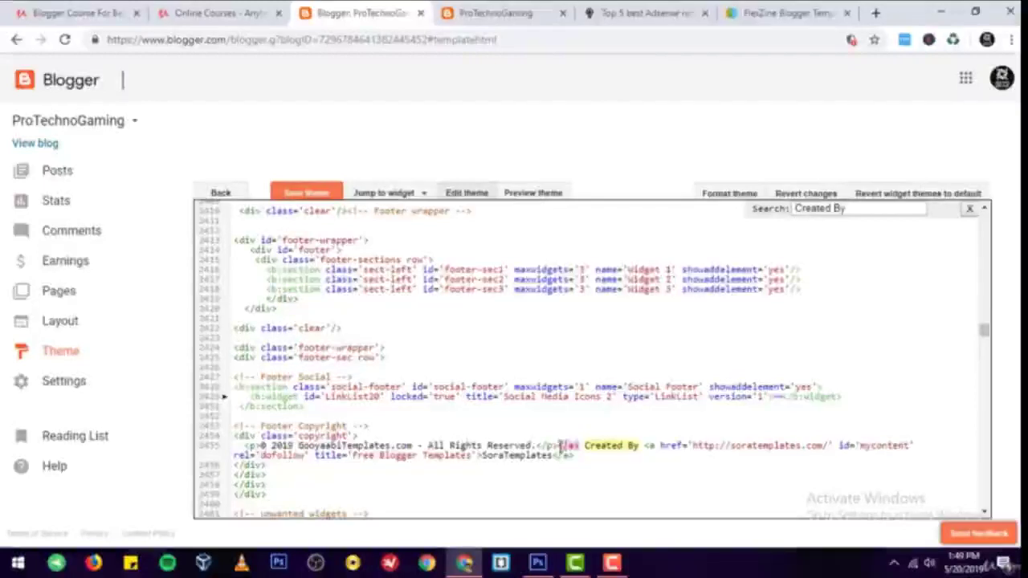
{"action": "key", "text": "Delete"}
{"action": "key", "text": "Delete"}
{"action": "key", "text": "Delete"}
{"action": "key", "text": "Delete"}
{"action": "left_click", "coordinate": [312, 196]}
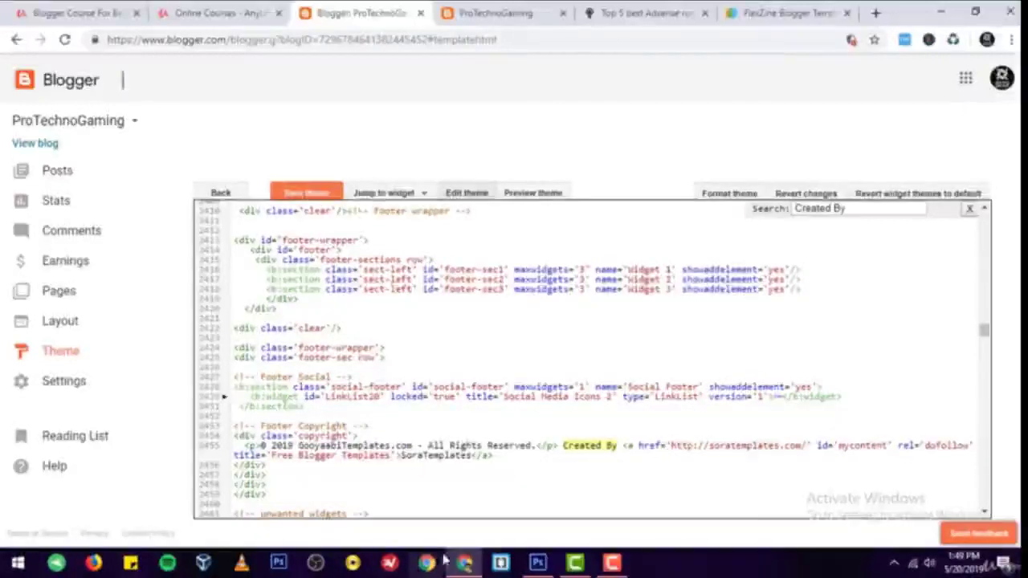
Replace GooyaabiTemplates.com with ProTechnoGaming in the footer copyright line and save the theme.
{"action": "left_click_drag", "start_coordinate": [392, 446], "coordinate": [304, 446]}
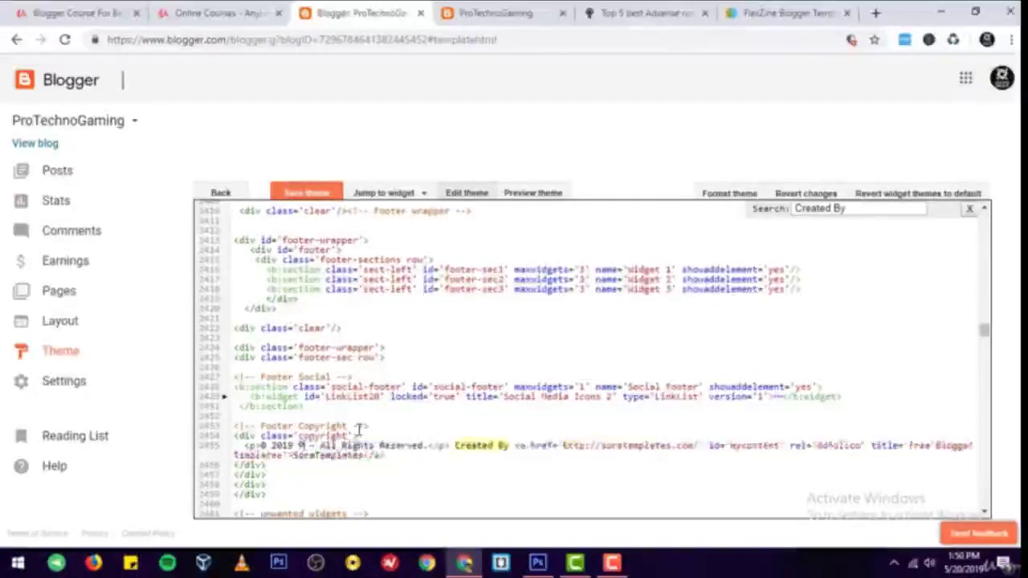
{"action": "type", "text": "roTechno"}
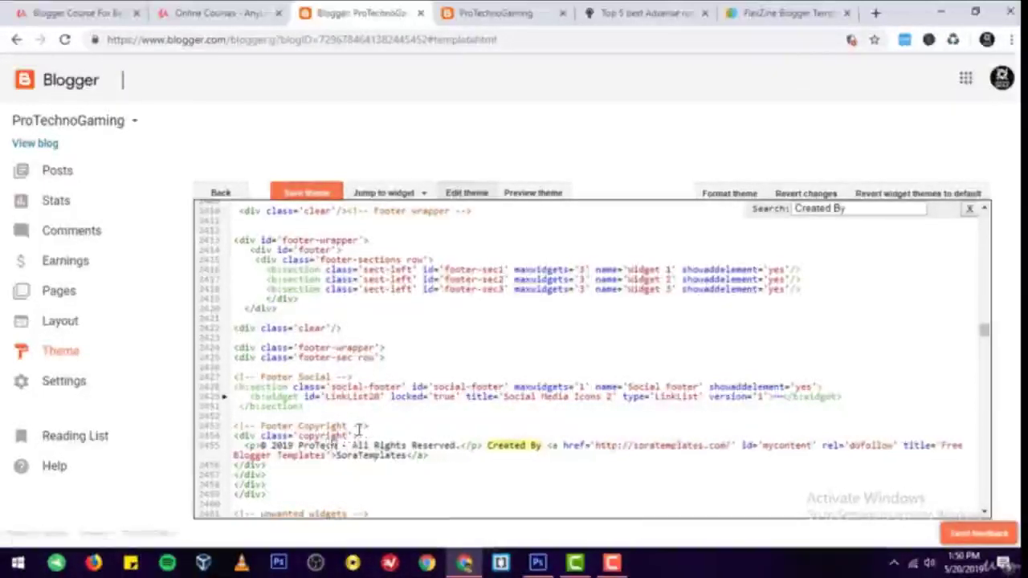
{"action": "type", "text": "Gaming"}
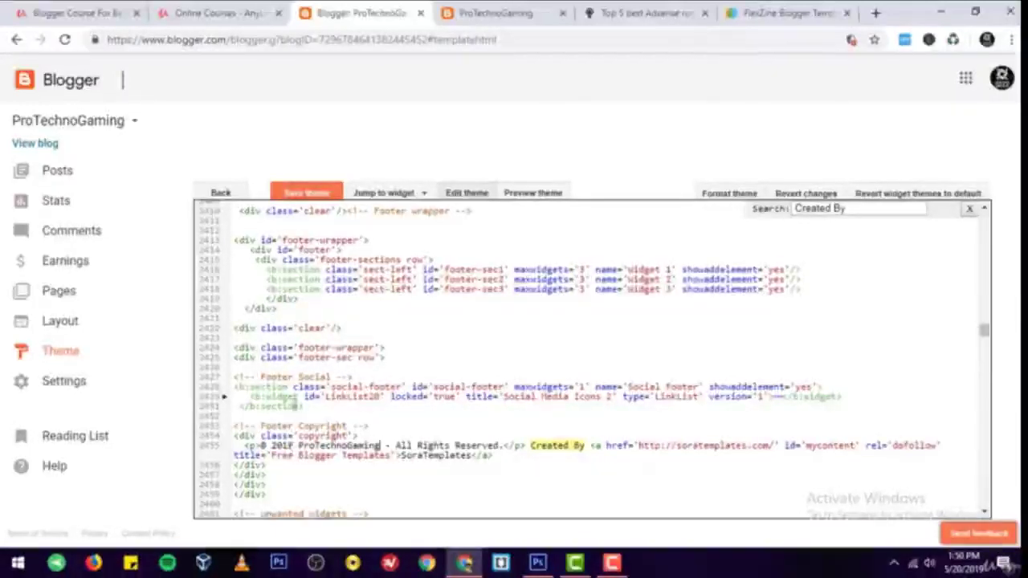
{"action": "left_click", "coordinate": [306, 194]}
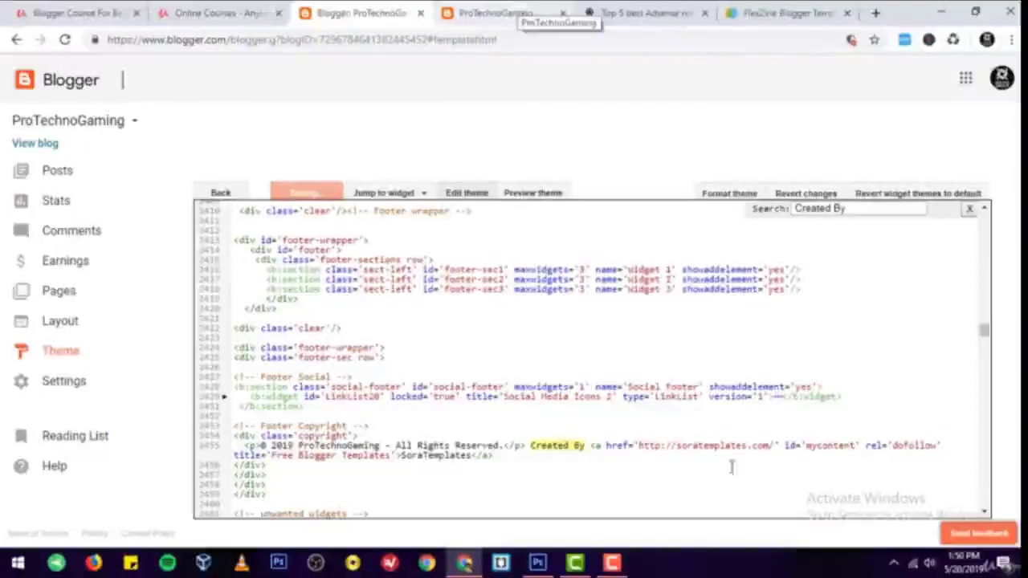
Reload the live blog and check the site name in the footer copyright line.
{"action": "left_click", "coordinate": [498, 10]}
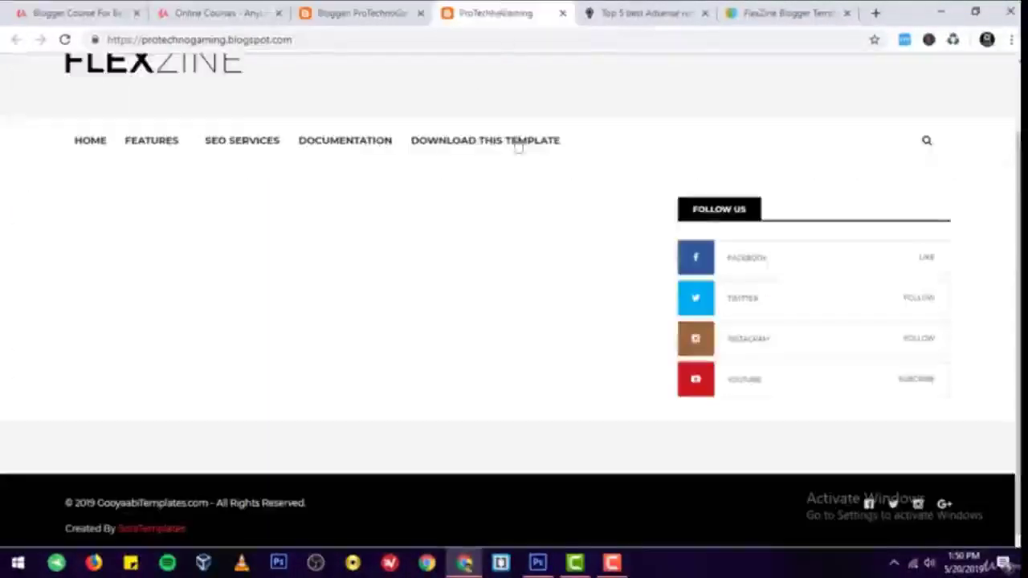
{"action": "left_click", "coordinate": [361, 13]}
{"action": "left_click", "coordinate": [530, 10]}
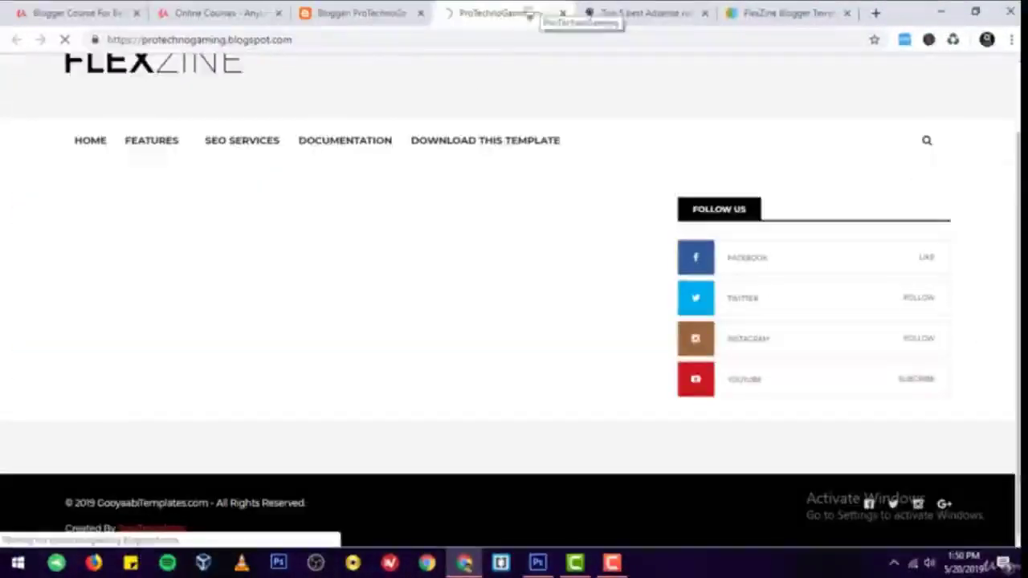
{"action": "left_click", "coordinate": [357, 11]}
{"action": "left_click", "coordinate": [498, 9]}
{"action": "key", "text": "F5"}
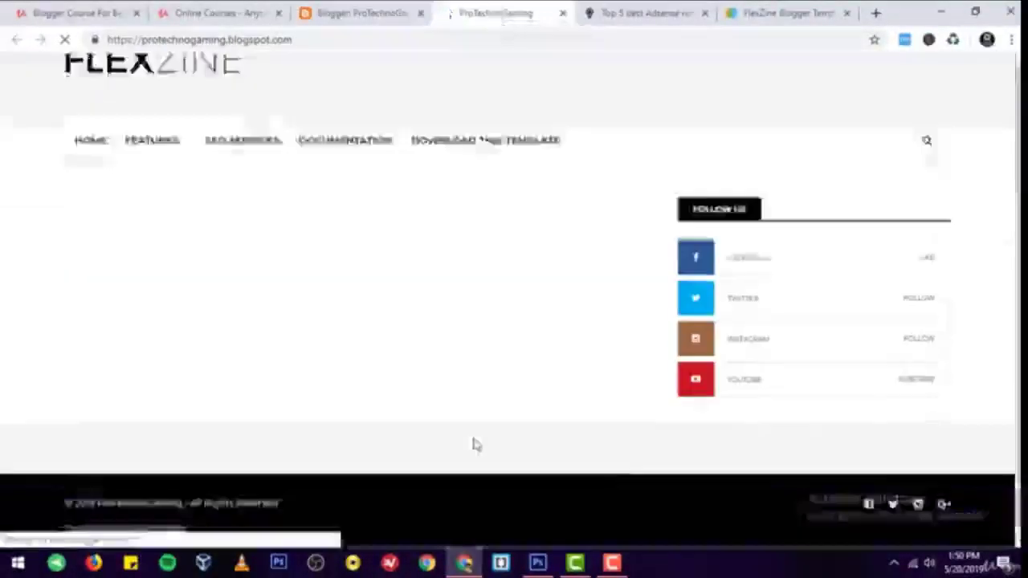
{"action": "left_click_drag", "start_coordinate": [100, 503], "coordinate": [314, 496]}
{"action": "left_click", "coordinate": [313, 497]}
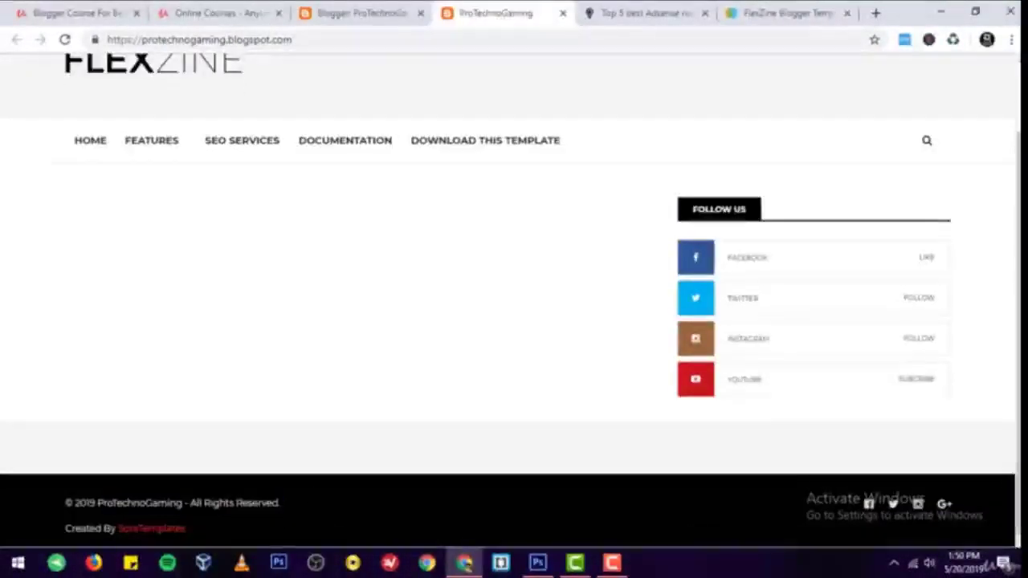
Change the footer credit wording from "Created By" to "Designed By" in the theme HTML and save the theme.
{"action": "left_click", "coordinate": [357, 13]}
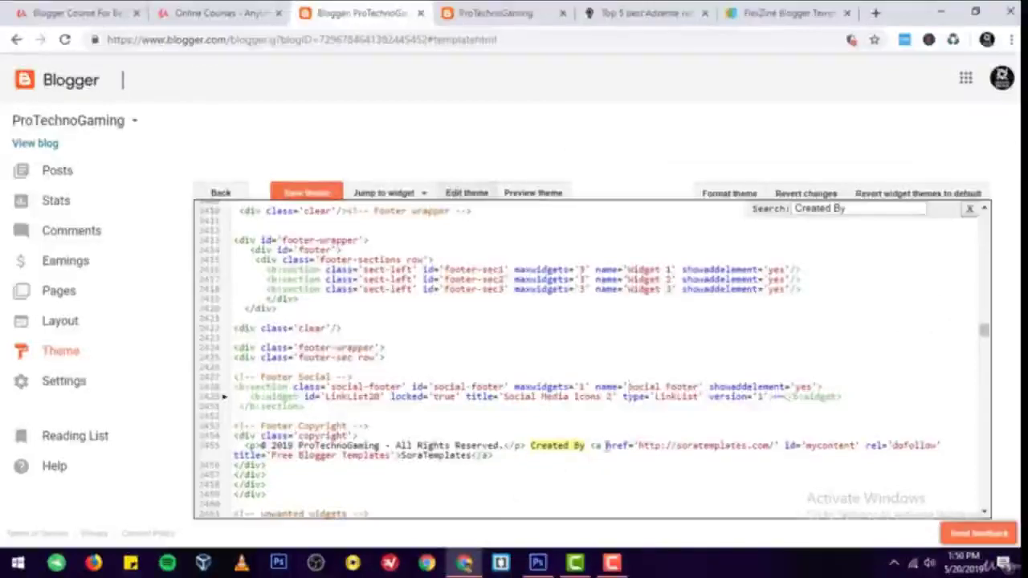
{"action": "double_click", "coordinate": [551, 447]}
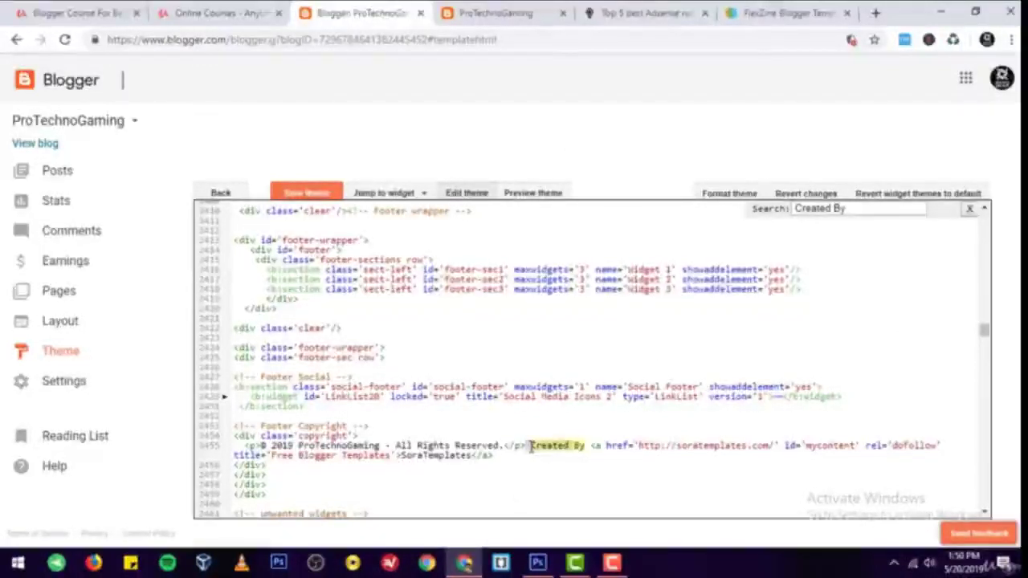
{"action": "type", "text": "Desi"}
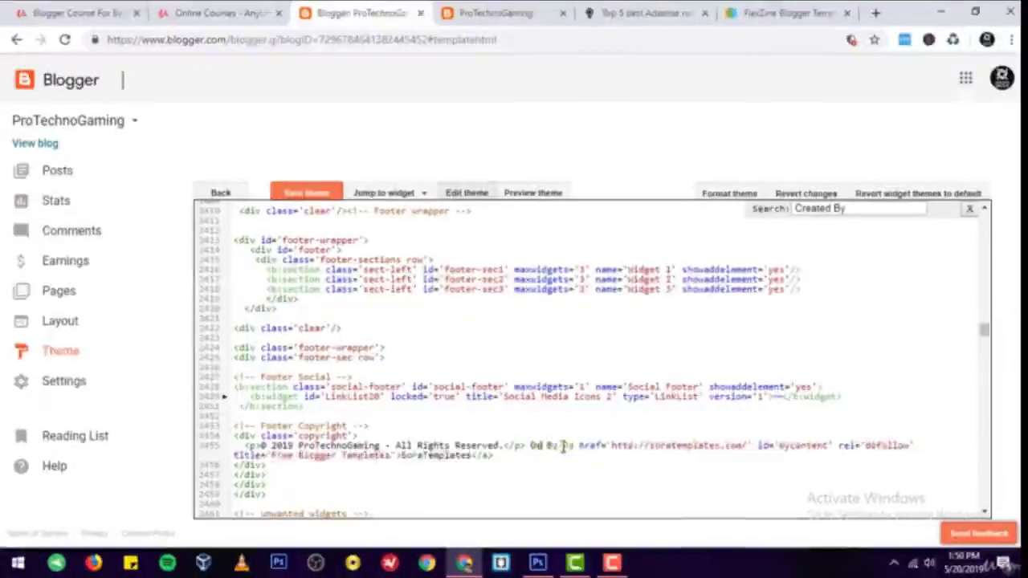
{"action": "type", "text": "gned"}
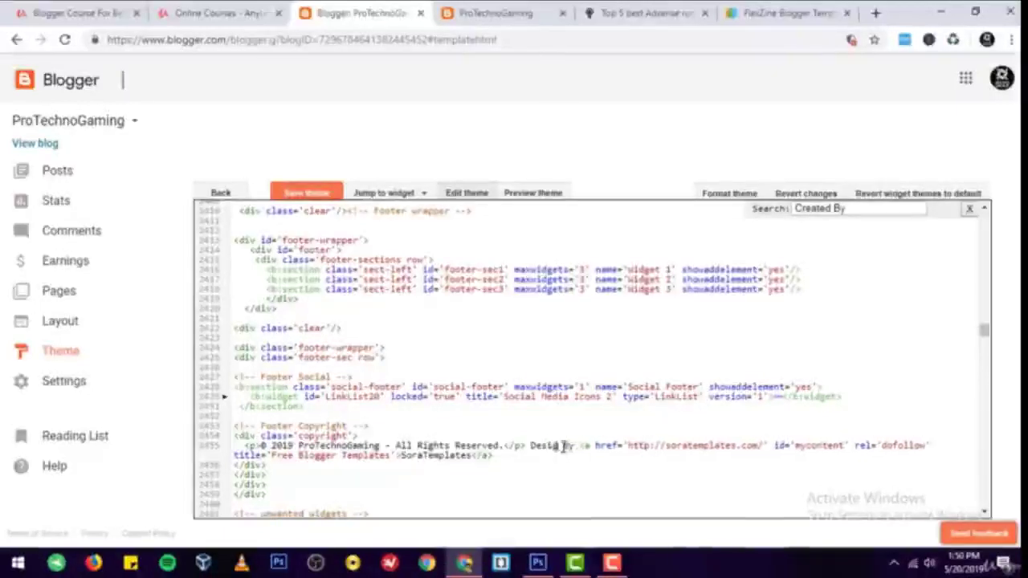
{"action": "left_click", "coordinate": [302, 193]}
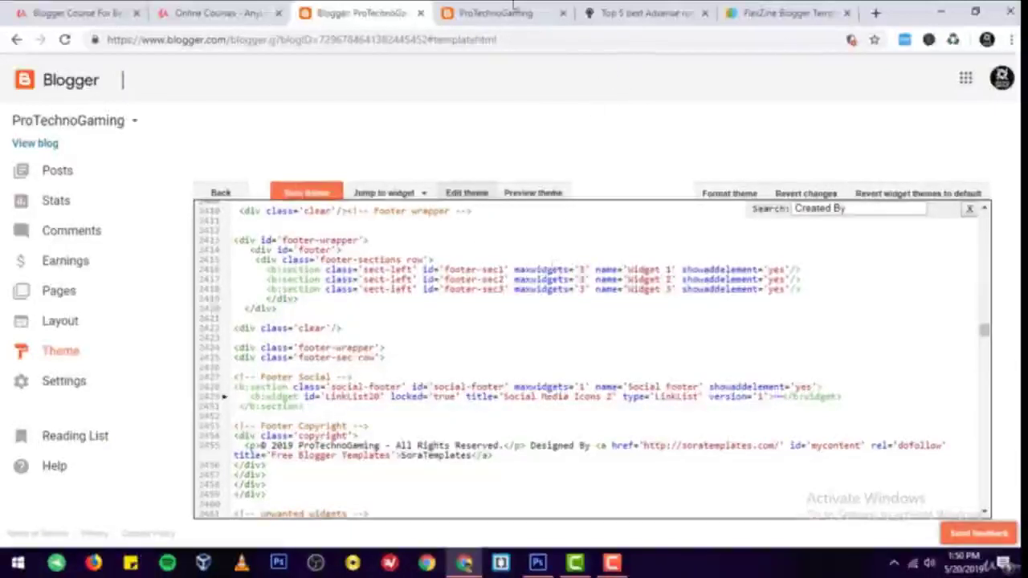
Reload the live blog and check the wording of the footer credit line.
{"action": "left_click", "coordinate": [489, 10]}
{"action": "key", "text": "F5"}
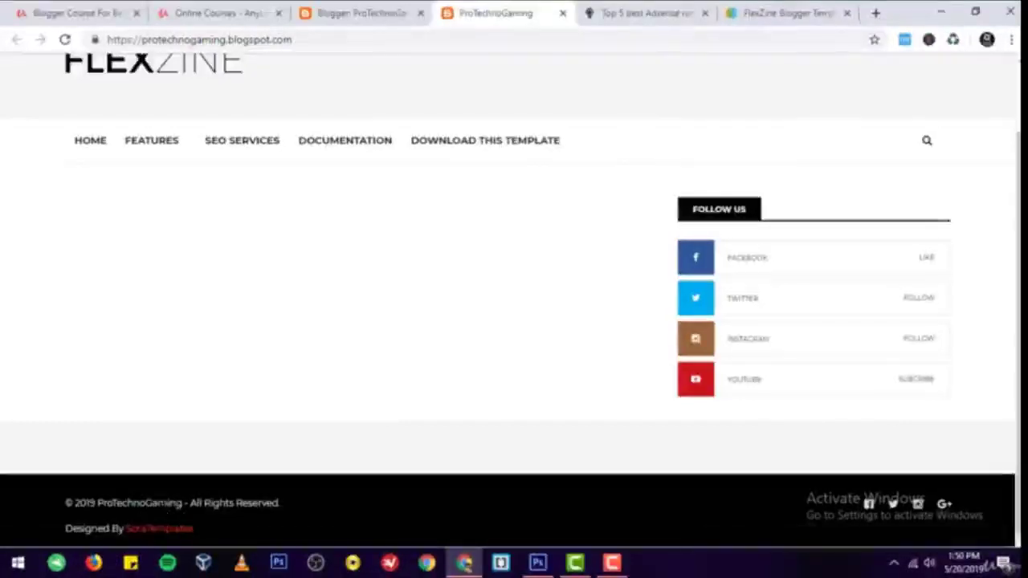
{"action": "double_click", "coordinate": [161, 503]}
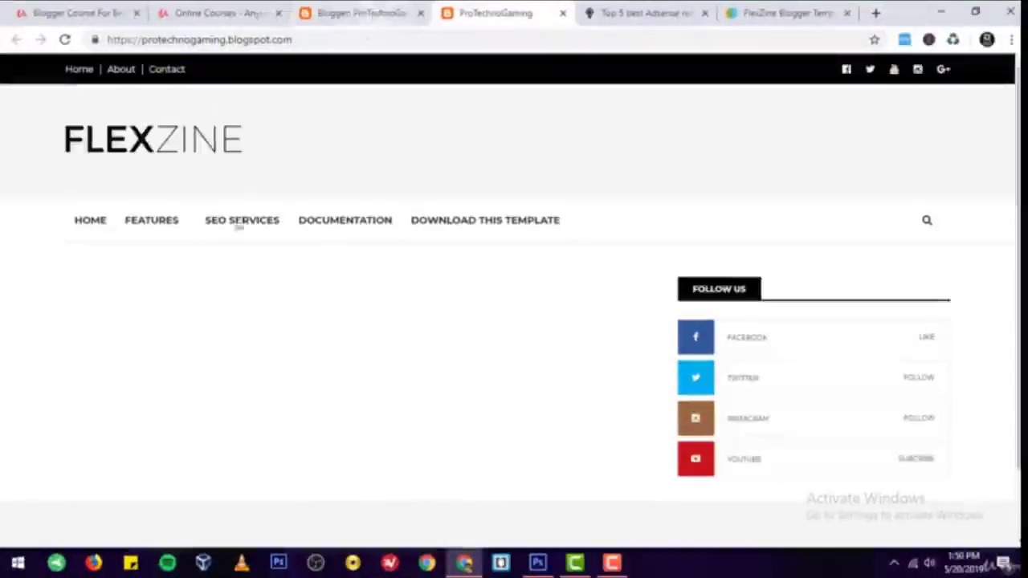
Save the blog's FLEXZINE header logo image to the Desktop as a PNG named logo.
{"action": "right_click", "coordinate": [176, 135]}
{"action": "left_click", "coordinate": [270, 286]}
{"action": "right_click", "coordinate": [202, 146]}
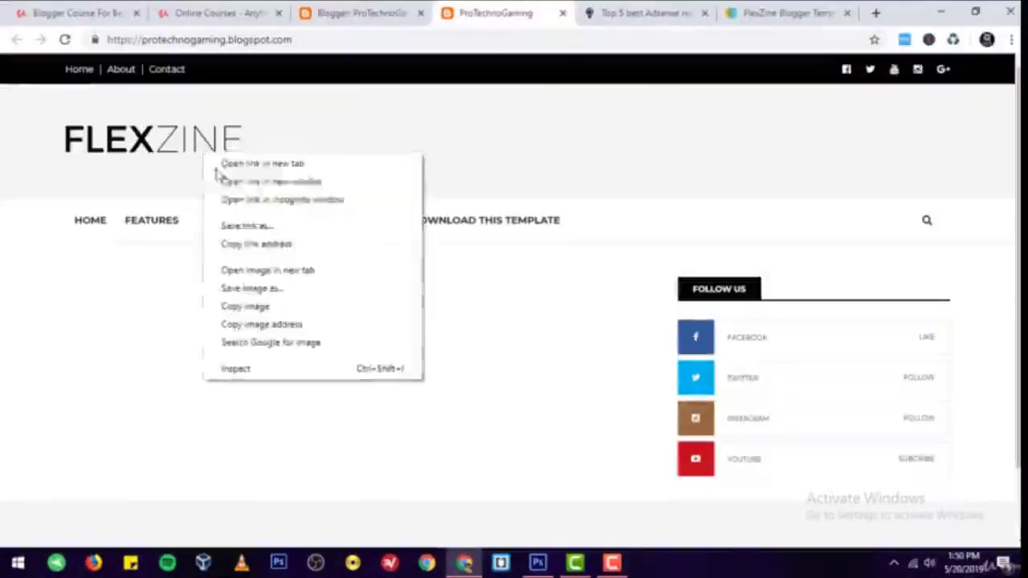
{"action": "left_click", "coordinate": [278, 293]}
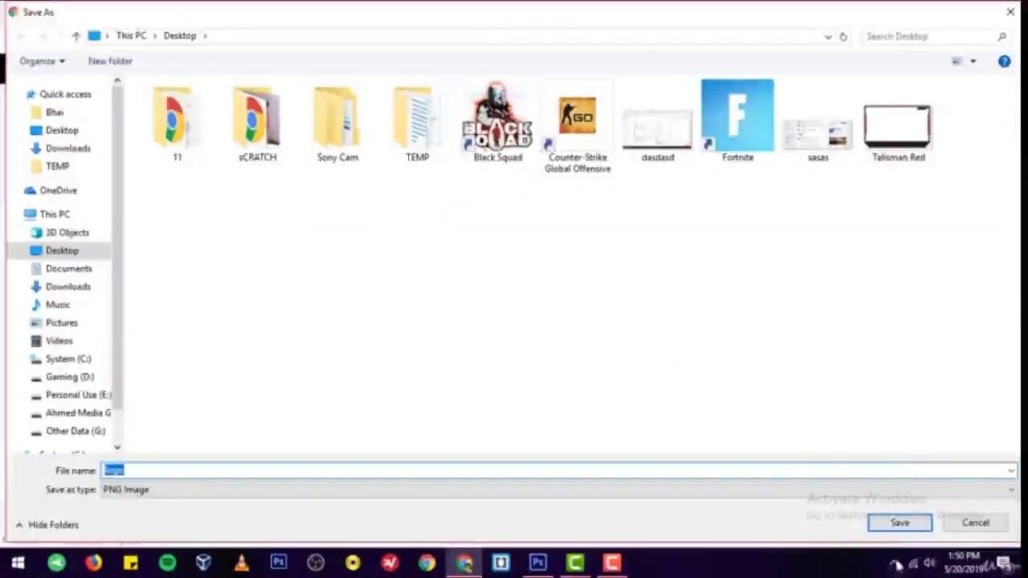
{"action": "left_click", "coordinate": [891, 524]}
Switch to Photoshop, open the logo image from the Desktop and check its pixel dimensions.
{"action": "left_click", "coordinate": [539, 564]}
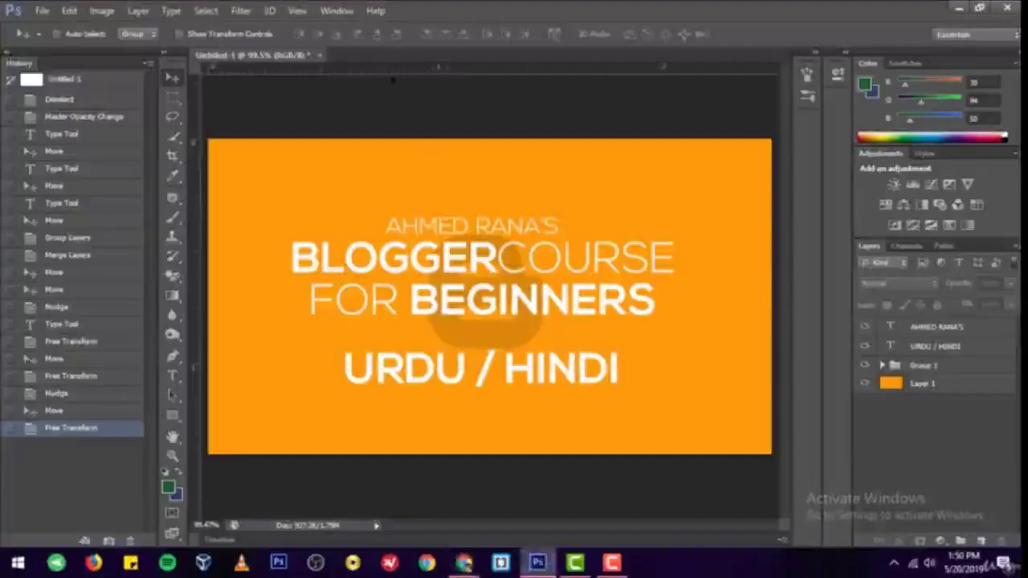
{"action": "left_click", "coordinate": [42, 10]}
{"action": "left_click", "coordinate": [56, 27]}
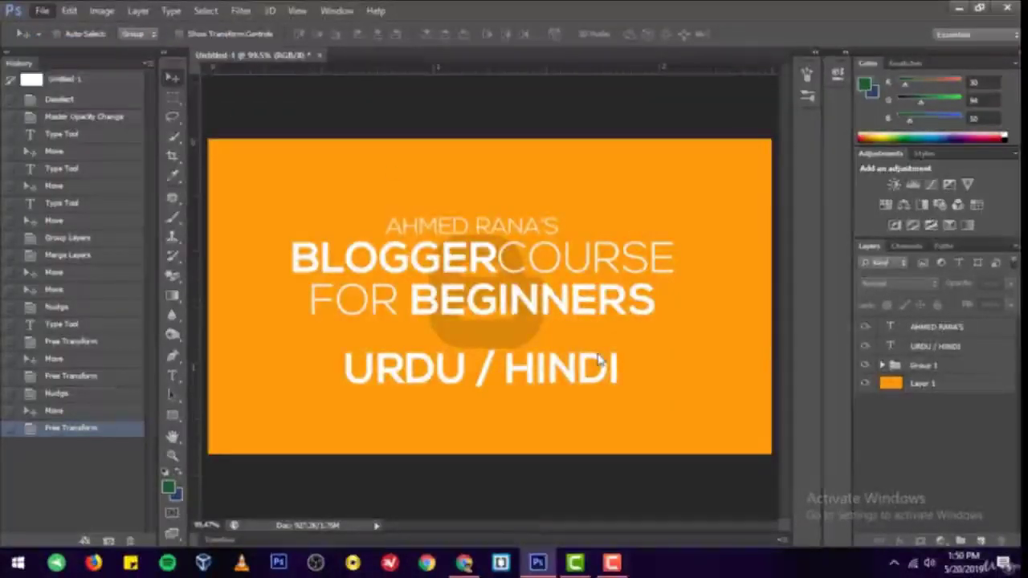
{"action": "key", "text": "ctrl+o"}
{"action": "scroll", "coordinate": [661, 285], "scroll_direction": "down", "scroll_amount": 5}
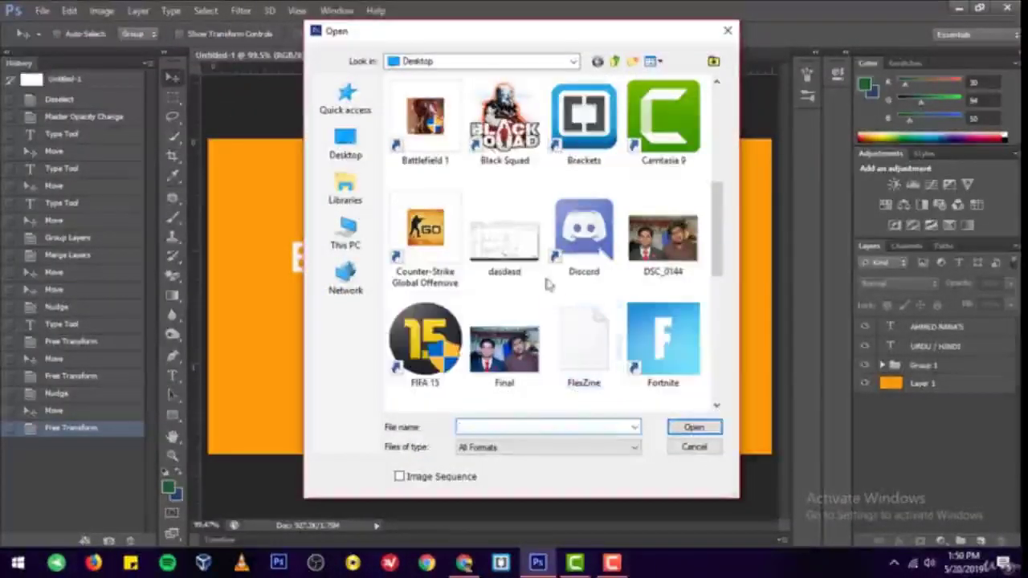
{"action": "scroll", "coordinate": [547, 284], "scroll_direction": "down", "scroll_amount": 5}
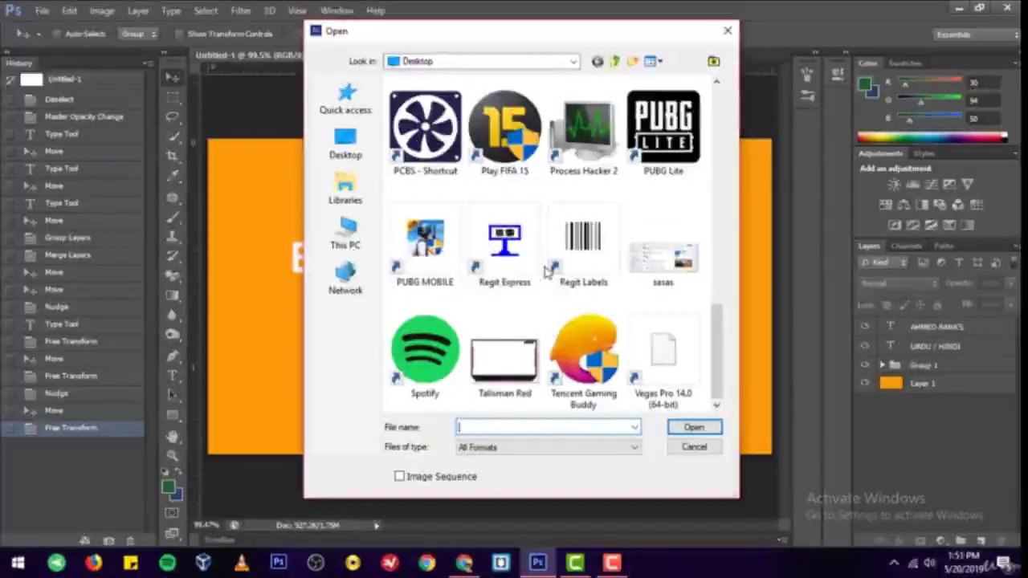
{"action": "scroll", "coordinate": [546, 273], "scroll_direction": "up", "scroll_amount": 2}
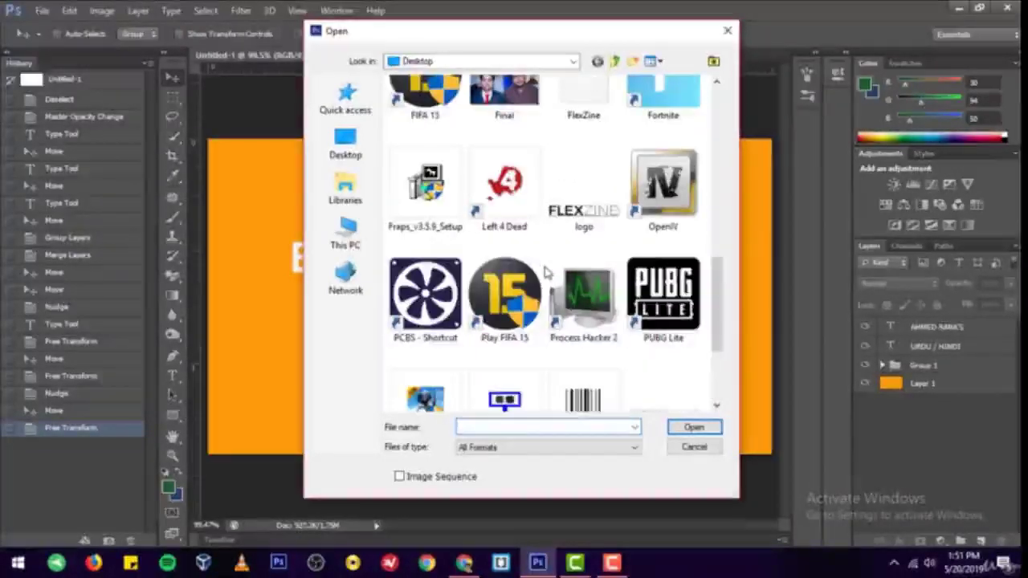
{"action": "double_click", "coordinate": [584, 226]}
{"action": "left_click", "coordinate": [338, 530]}
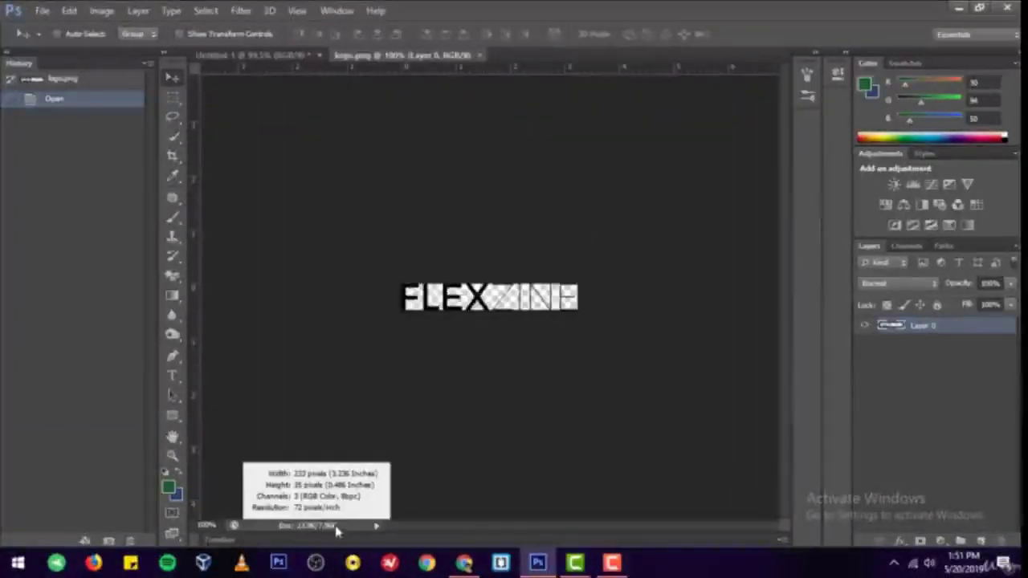
Start a new document 240 pixels wide and 45 pixels high.
{"action": "left_click", "coordinate": [53, 12]}
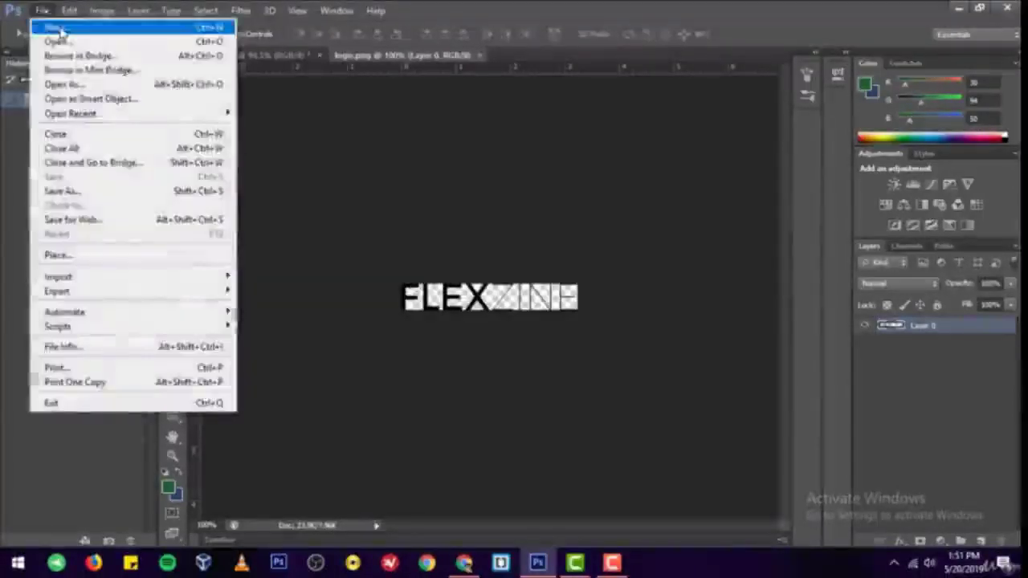
{"action": "left_click", "coordinate": [48, 27]}
{"action": "double_click", "coordinate": [424, 202]}
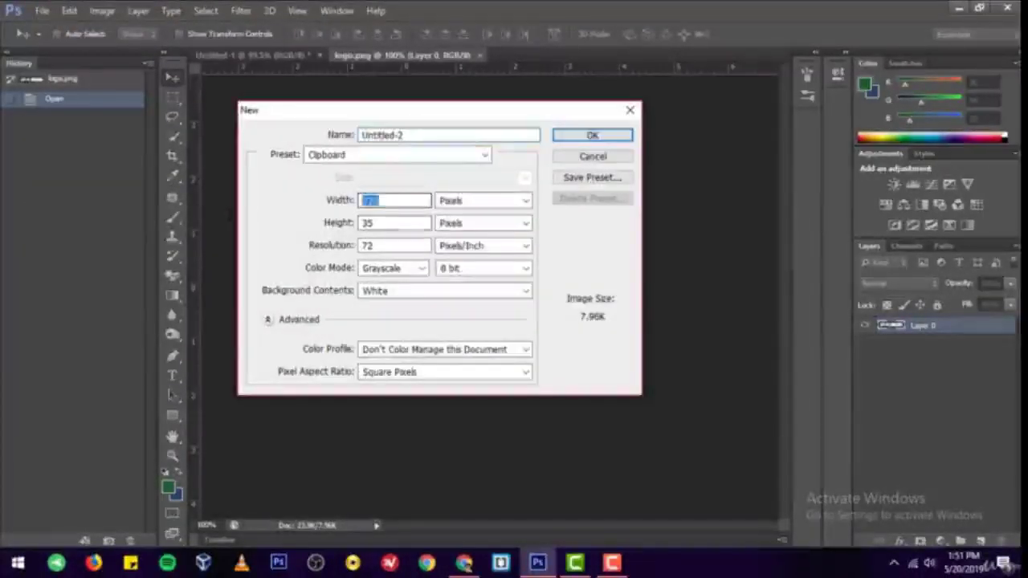
{"action": "type", "text": "240"}
{"action": "key", "text": "Tab"}
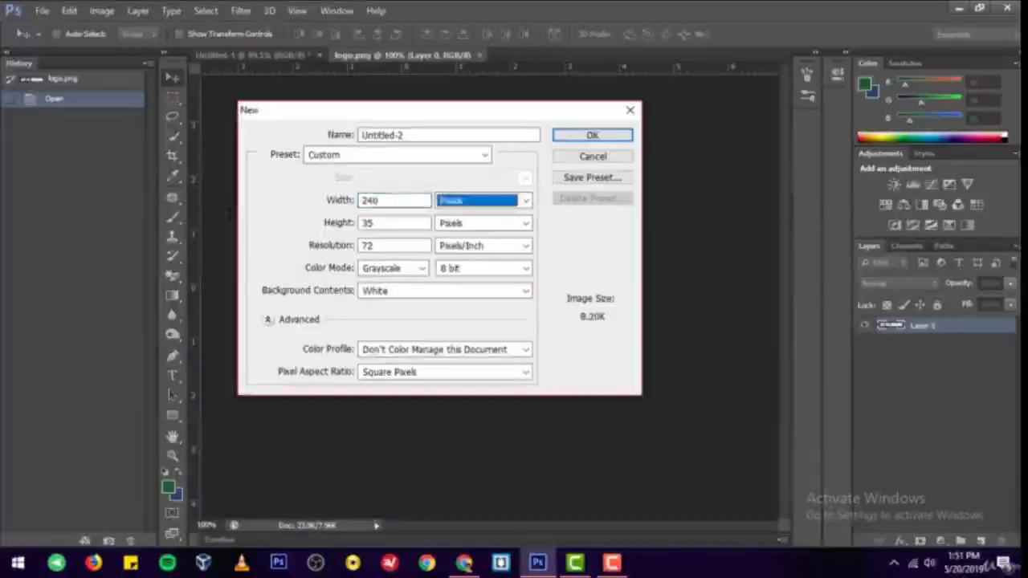
{"action": "key", "text": "Tab"}
{"action": "type", "text": "45"}
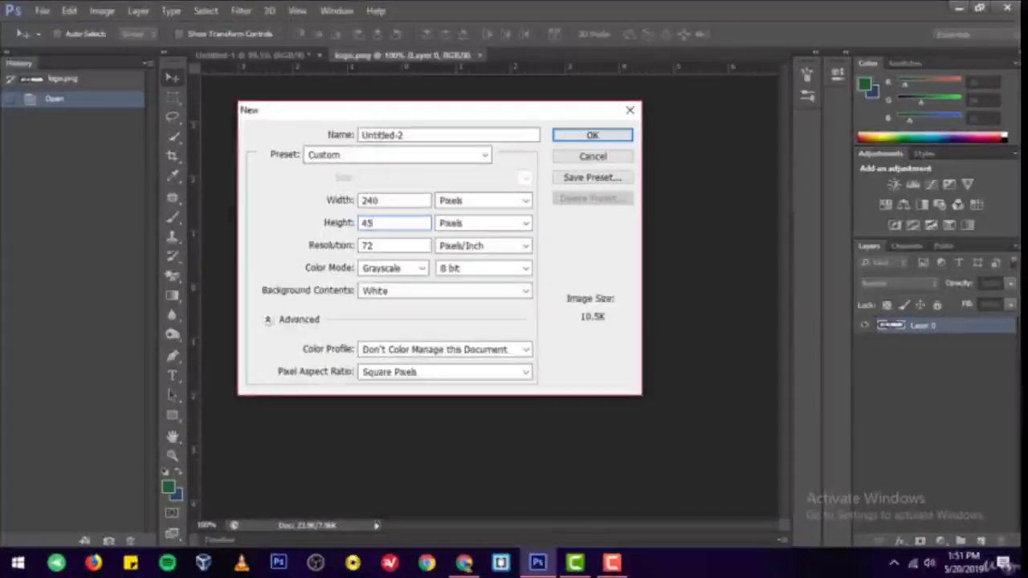
Set the new document's background contents to Transparent and create the document.
{"action": "key", "text": "Tab"}
{"action": "key", "text": "Tab"}
{"action": "key", "text": "Tab"}
{"action": "key", "text": "Tab"}
{"action": "key", "text": "Tab"}
{"action": "key", "text": "Tab"}
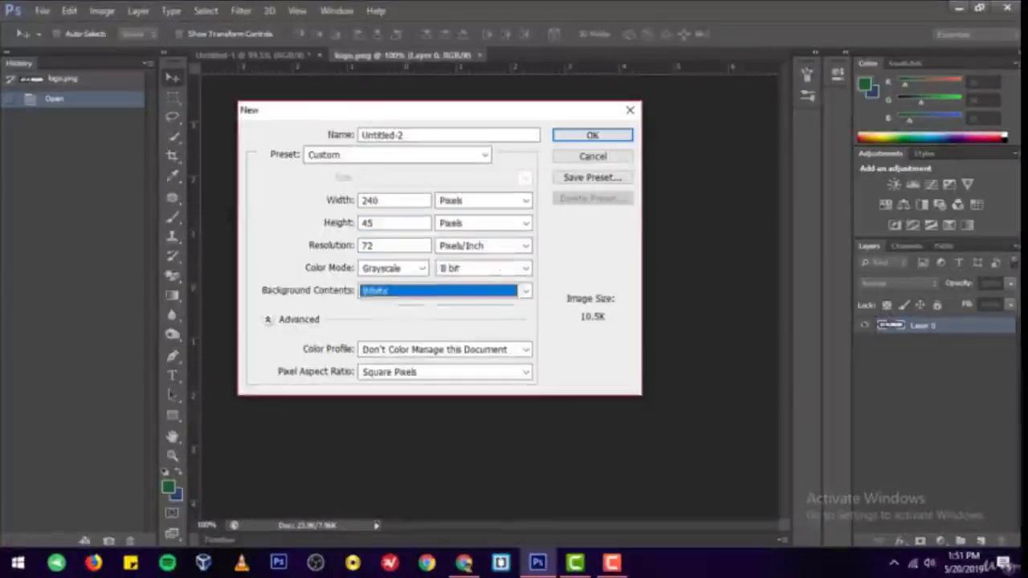
{"action": "key", "text": "Down"}
{"action": "key", "text": "Down"}
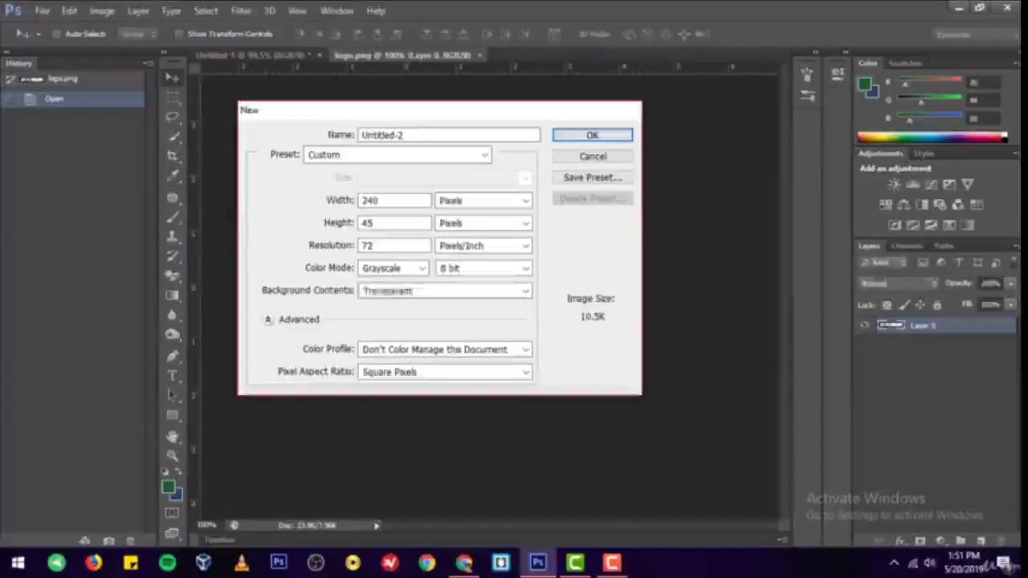
{"action": "key", "text": "Return"}
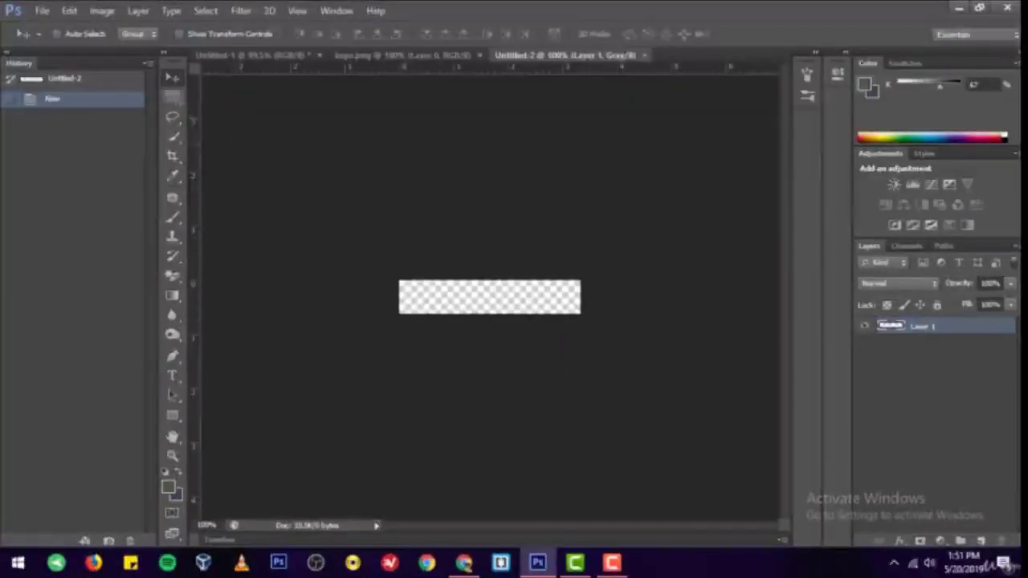
Add the text PROtechnoGAMING to the canvas and set its font to Nexa Bold.
{"action": "left_click", "coordinate": [172, 375]}
{"action": "left_click", "coordinate": [427, 303]}
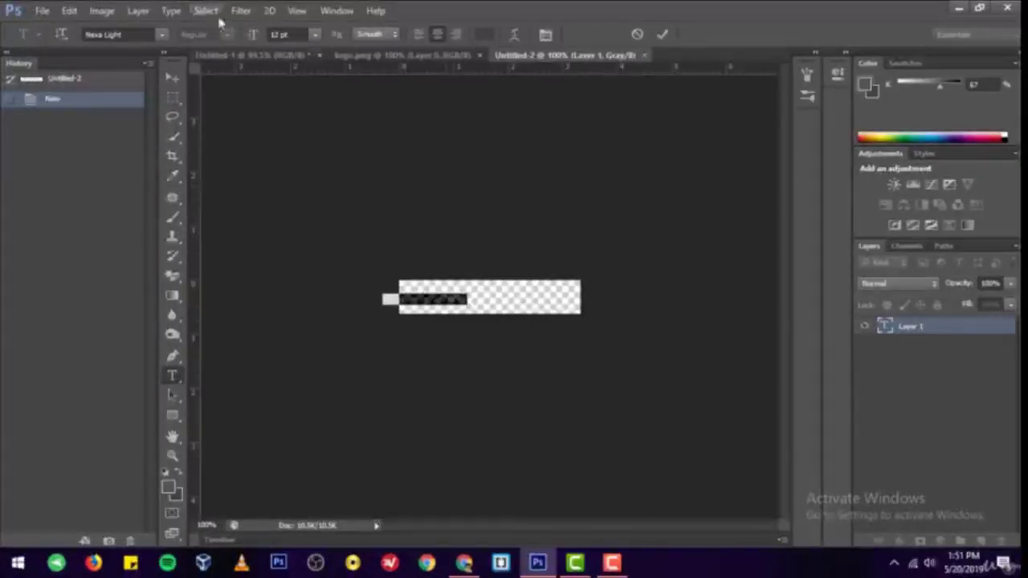
{"action": "left_click", "coordinate": [163, 35]}
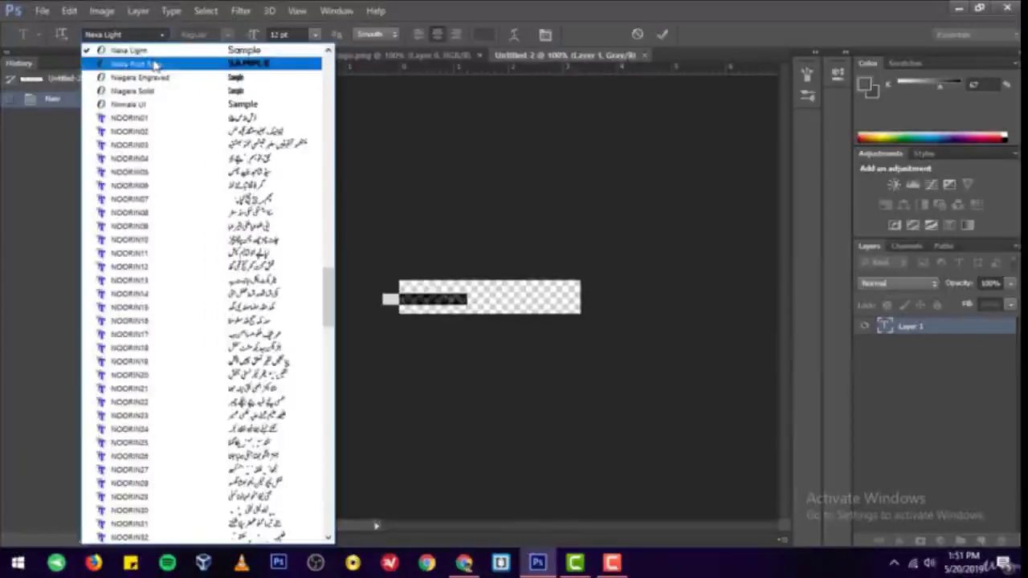
{"action": "scroll", "coordinate": [168, 80], "scroll_direction": "up", "scroll_amount": 1}
{"action": "left_click", "coordinate": [169, 80]}
{"action": "left_click", "coordinate": [170, 79]}
Scale the PROtechnoGAMING text to about 200% with Free Transform and move it fully inside the canvas.
{"action": "key", "text": "ctrl+t"}
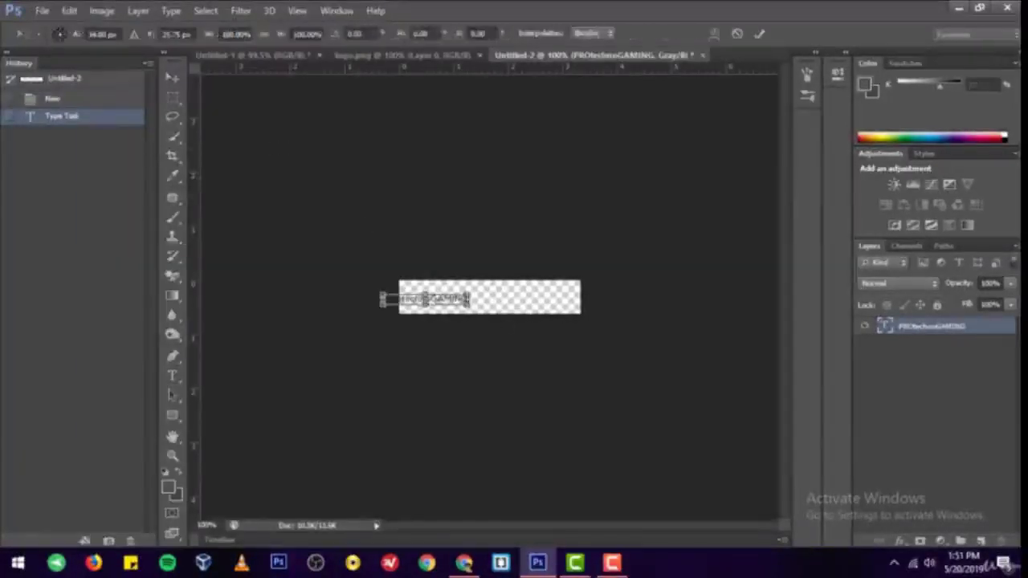
{"action": "left_click_drag", "start_coordinate": [543, 328], "coordinate": [554, 327]}
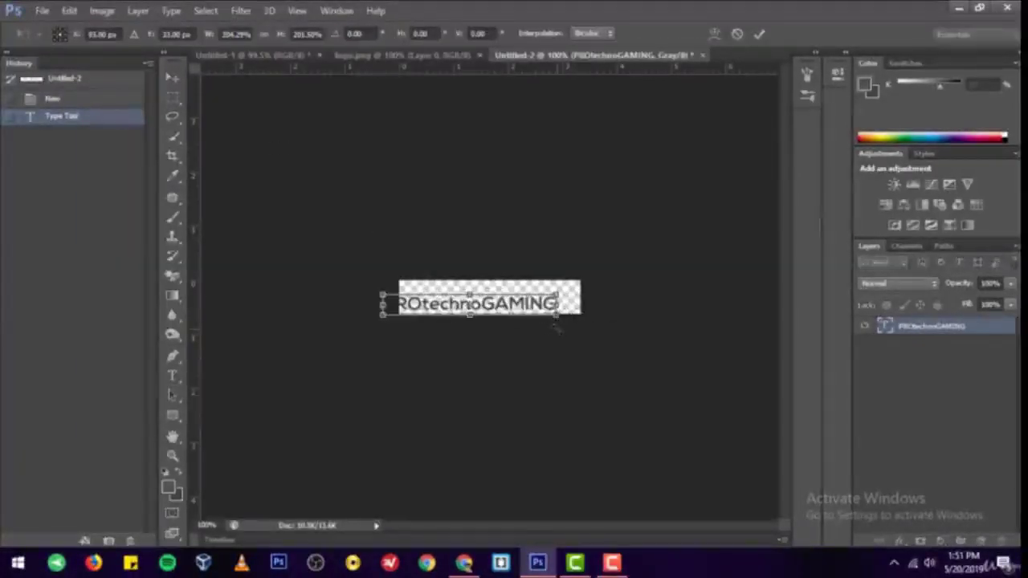
{"action": "key", "text": "Return"}
{"action": "key", "text": "Down"}
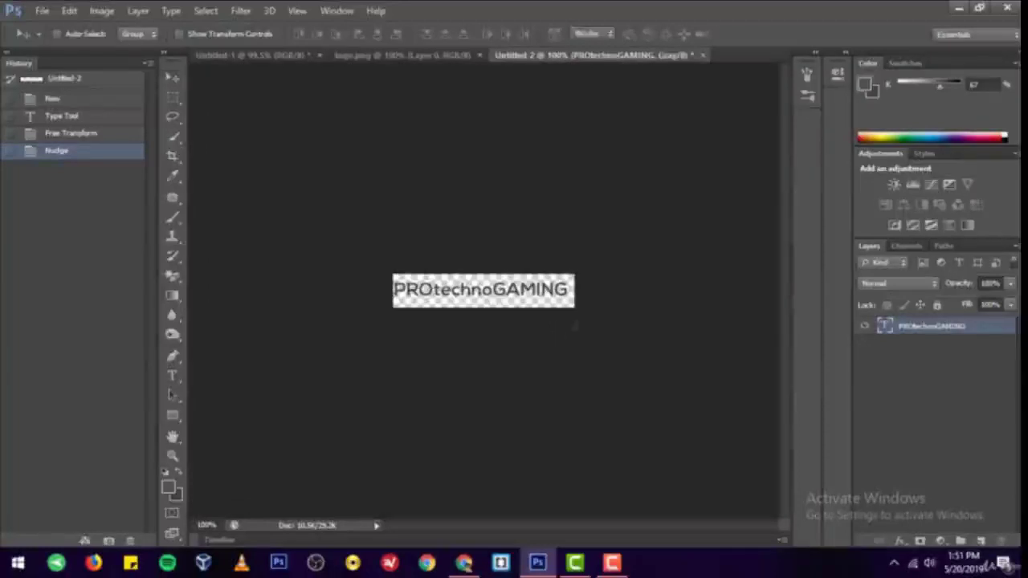
Enlarge the text by about another 3.5% to span the canvas width and nudge it into vertical centre.
{"action": "key", "text": "ctrl+t"}
{"action": "left_click_drag", "start_coordinate": [575, 304], "coordinate": [575, 304]}
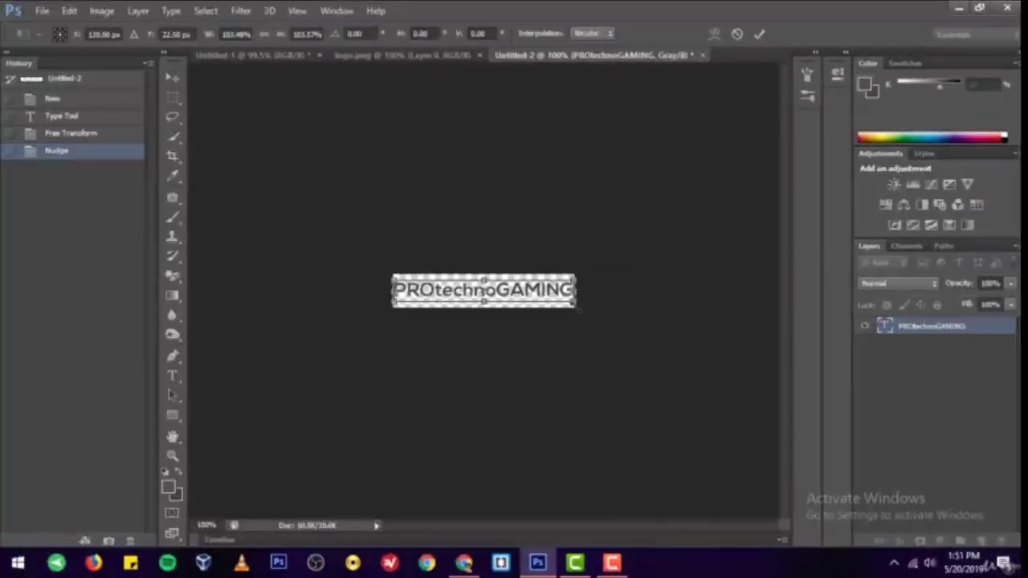
{"action": "key", "text": "Return"}
{"action": "key", "text": "ctrl+r"}
{"action": "key", "text": "Down"}
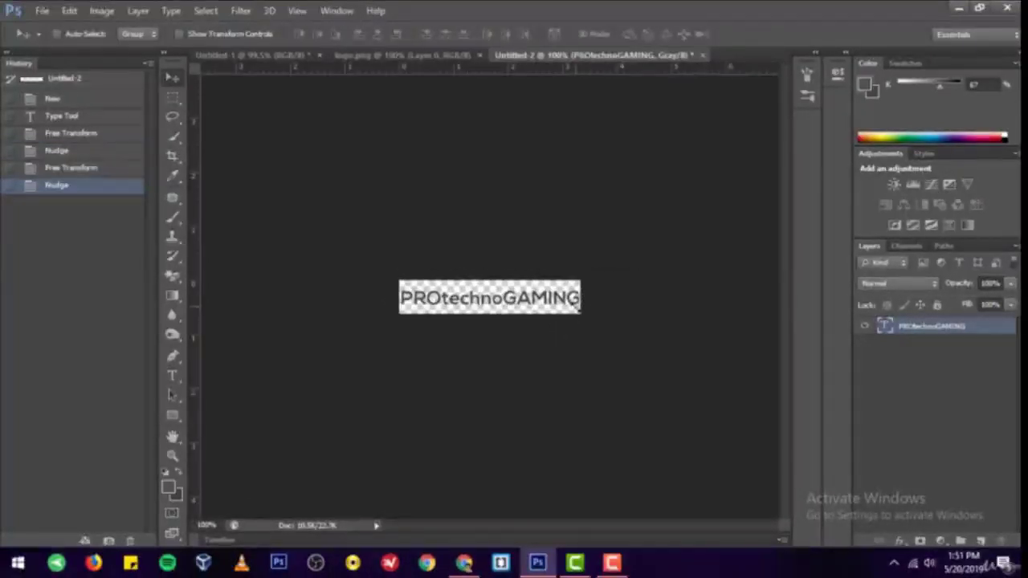
{"action": "left_click", "coordinate": [172, 376]}
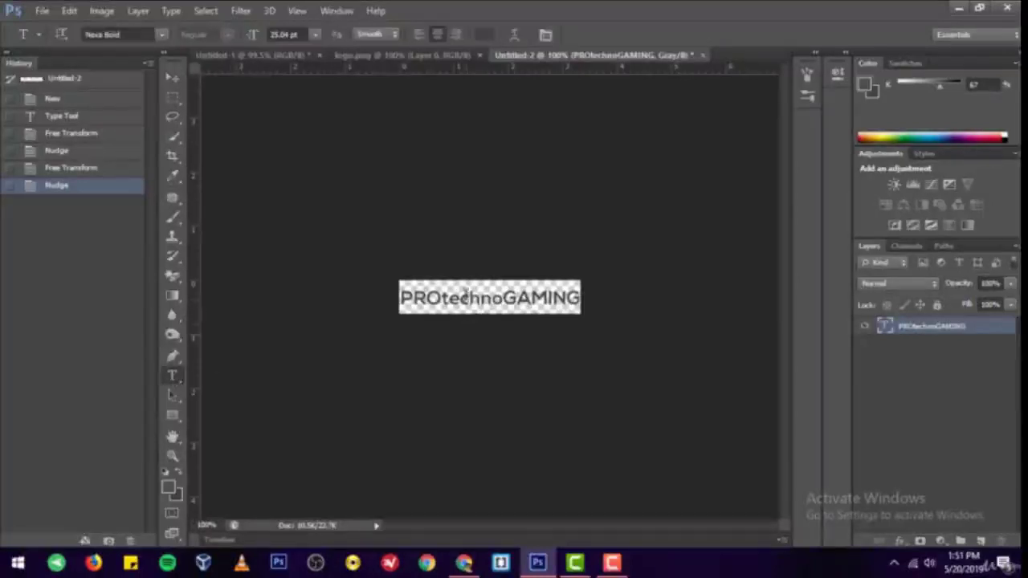
{"action": "double_click", "coordinate": [490, 298]}
{"action": "left_click", "coordinate": [174, 78]}
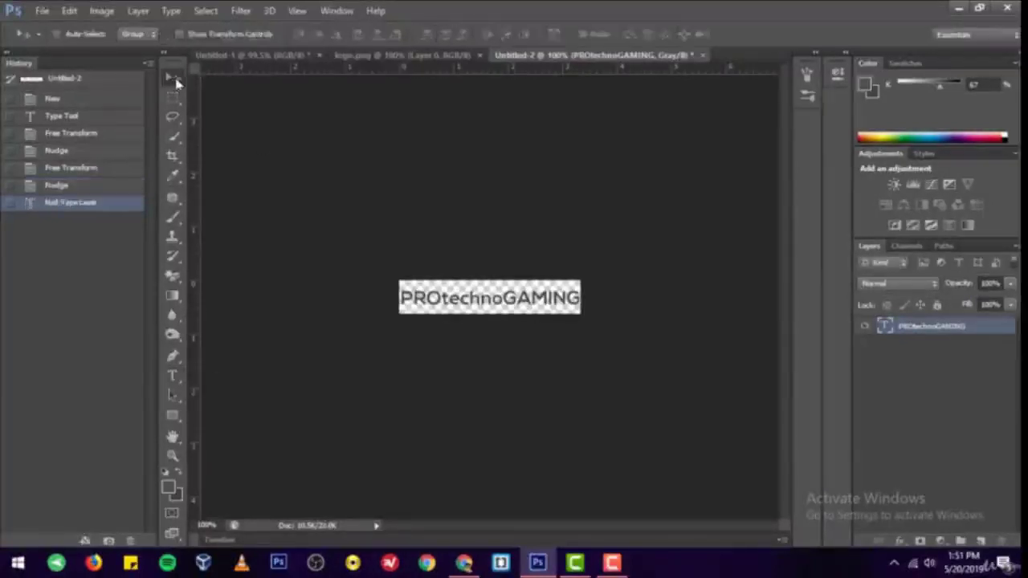
Switch to Chrome to examine the style of the FLEXZINE header logo on the live blog, and return to Photoshop.
{"action": "left_click", "coordinate": [464, 562]}
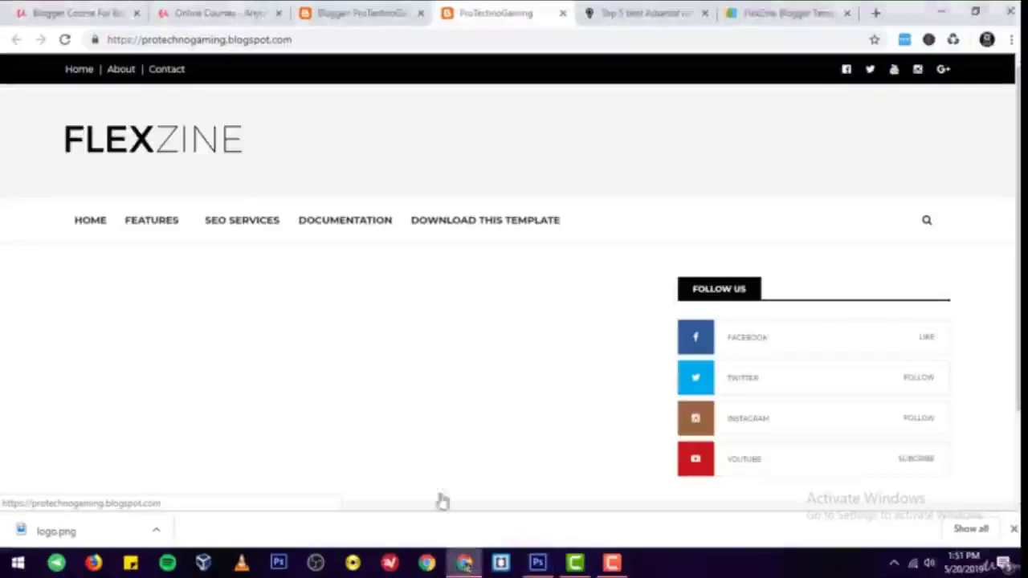
{"action": "left_click", "coordinate": [610, 562]}
{"action": "left_click", "coordinate": [609, 564]}
{"action": "left_click", "coordinate": [538, 562]}
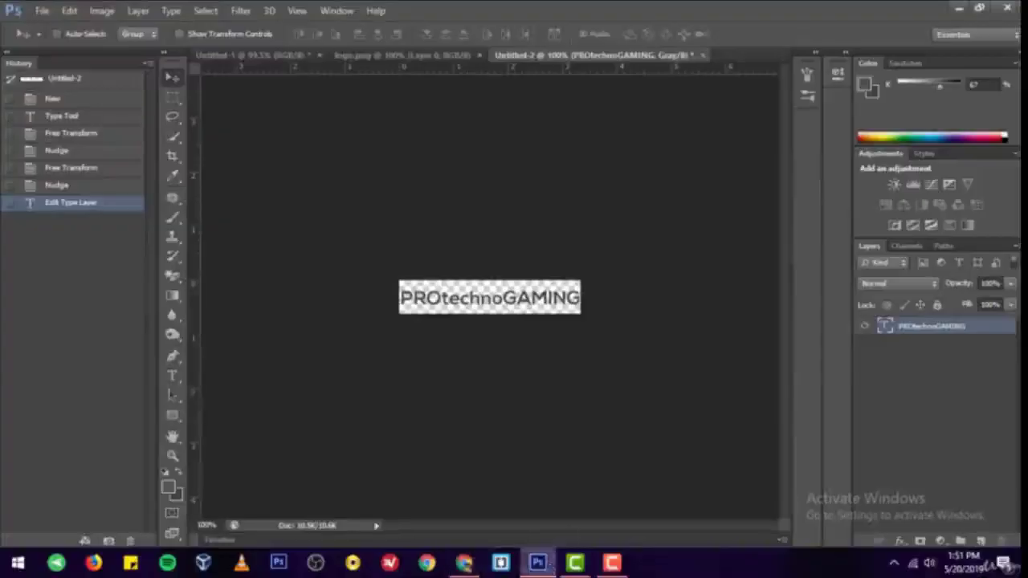
Change the font of only the GAMING part of the logo text to Nexa Light.
{"action": "left_click", "coordinate": [171, 376]}
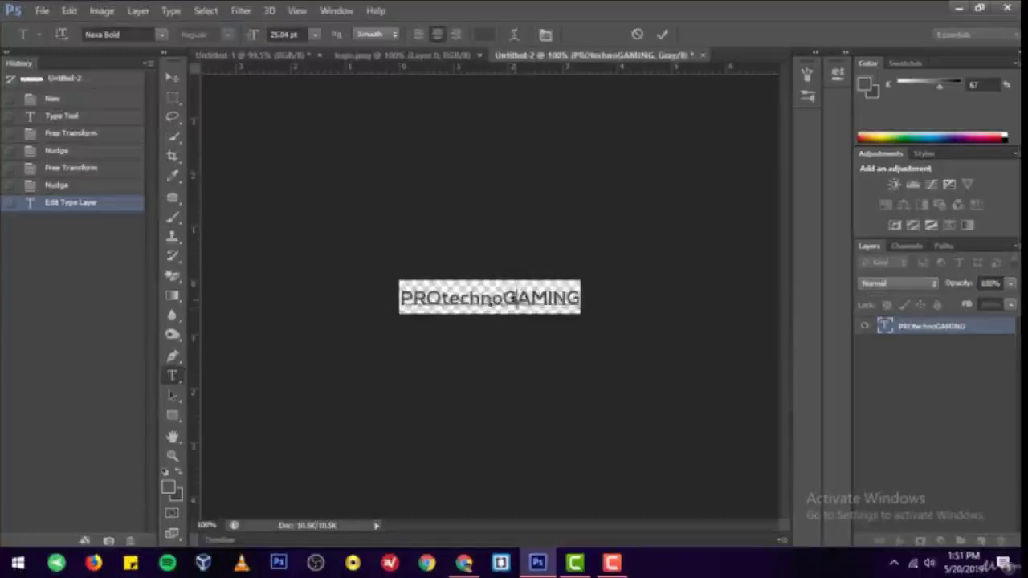
{"action": "left_click", "coordinate": [160, 33]}
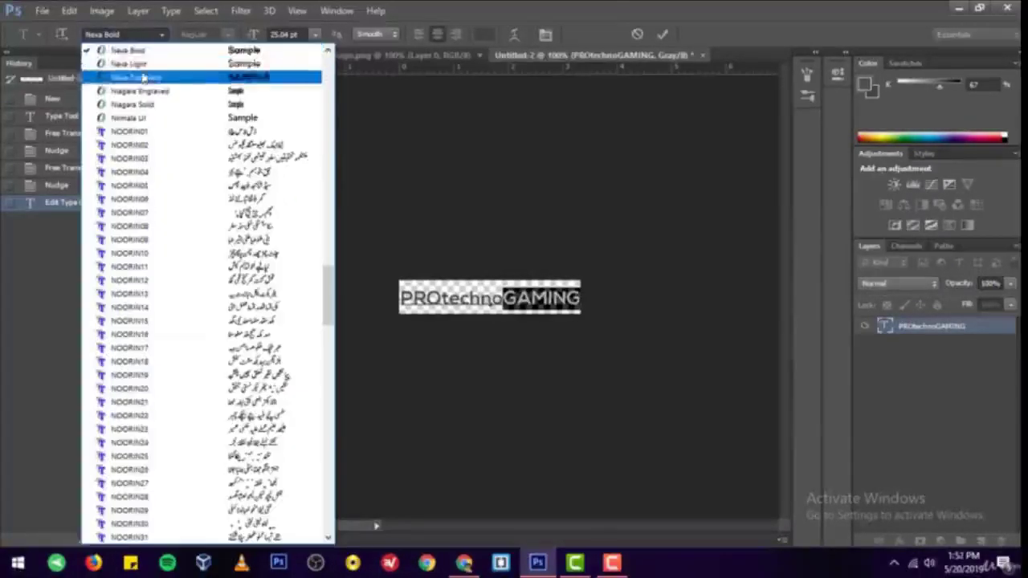
{"action": "left_click", "coordinate": [97, 76]}
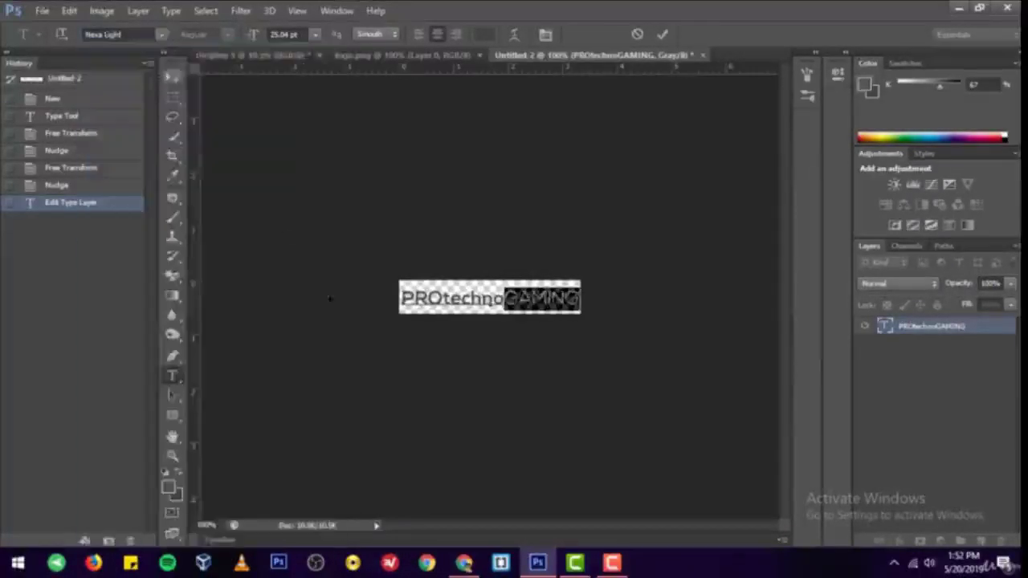
{"action": "left_click", "coordinate": [176, 76]}
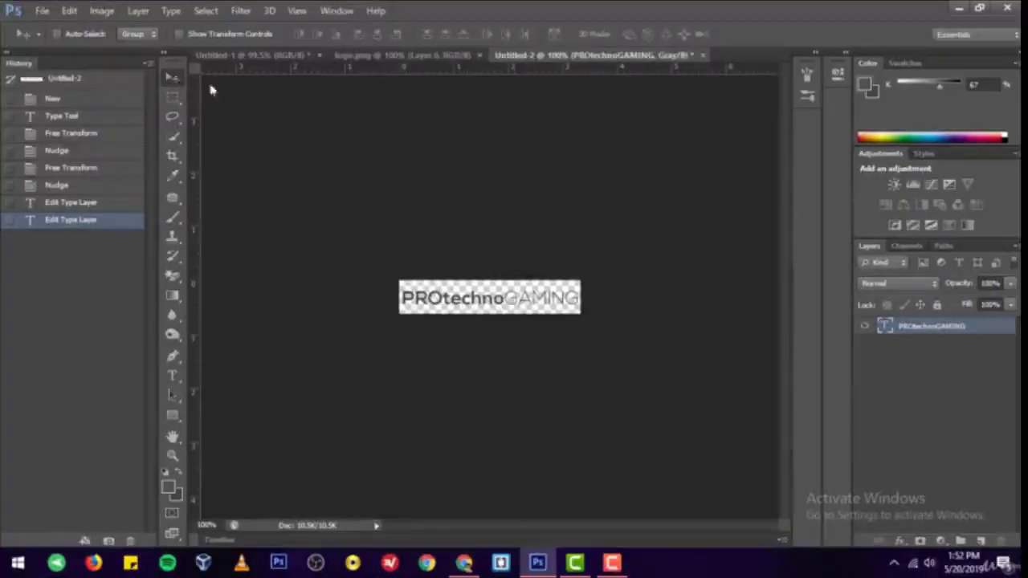
{"action": "key", "text": "ctrl+shift+s"}
{"action": "left_click", "coordinate": [482, 319]}
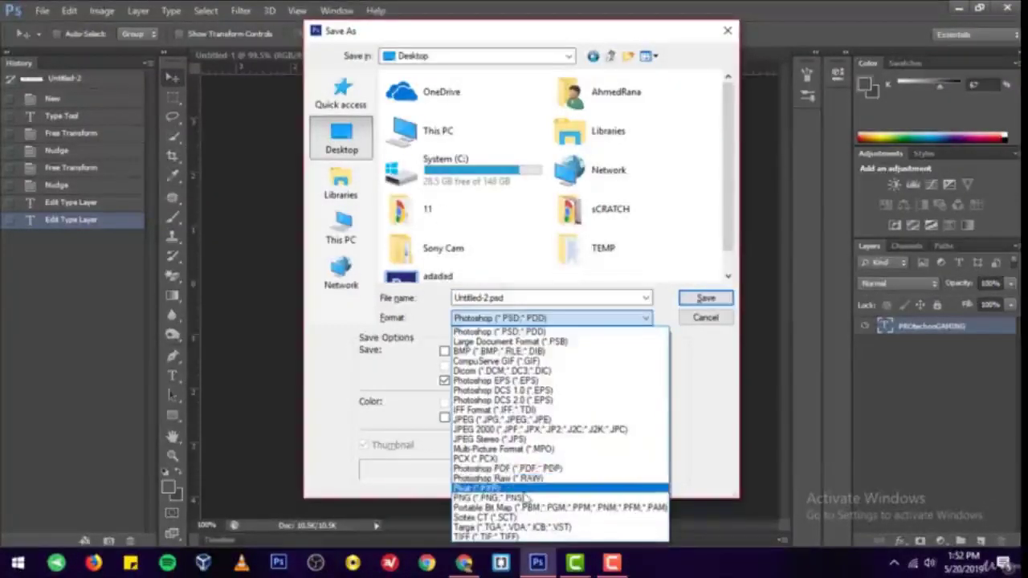
{"action": "left_click", "coordinate": [526, 498]}
{"action": "type", "text": "lo"}
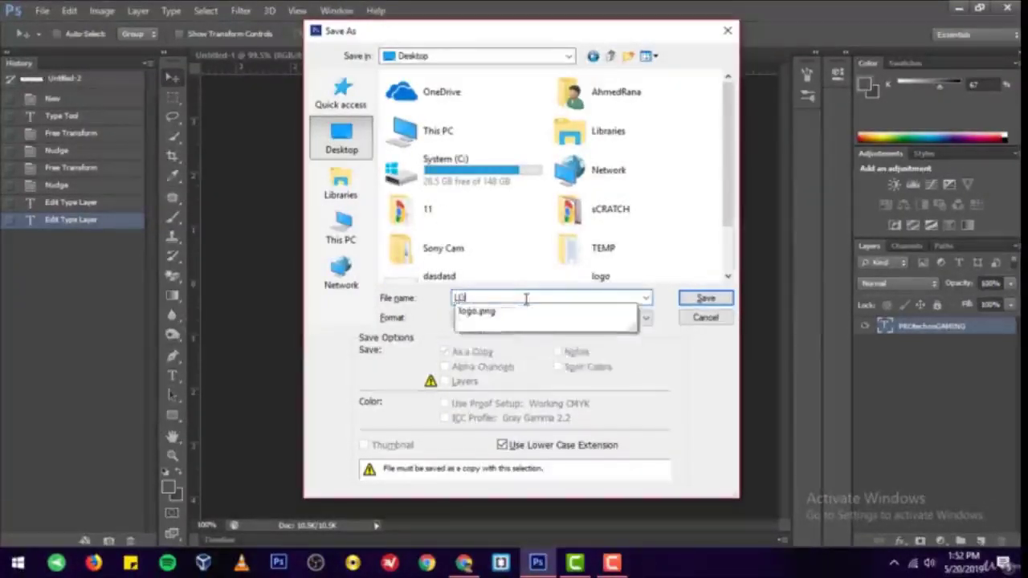
{"action": "key", "text": "Return"}
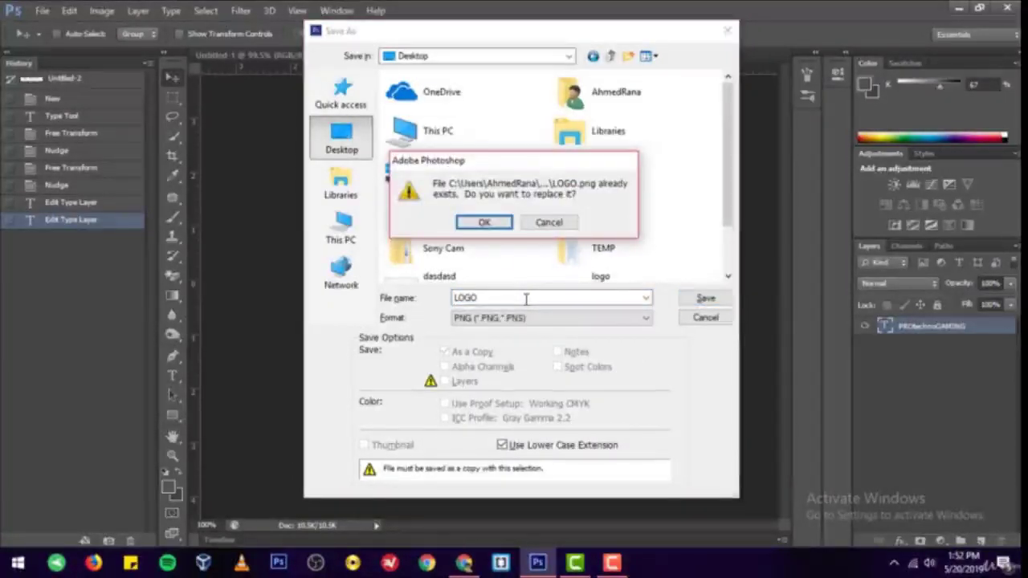
{"action": "left_click", "coordinate": [488, 225]}
{"action": "left_click", "coordinate": [540, 239]}
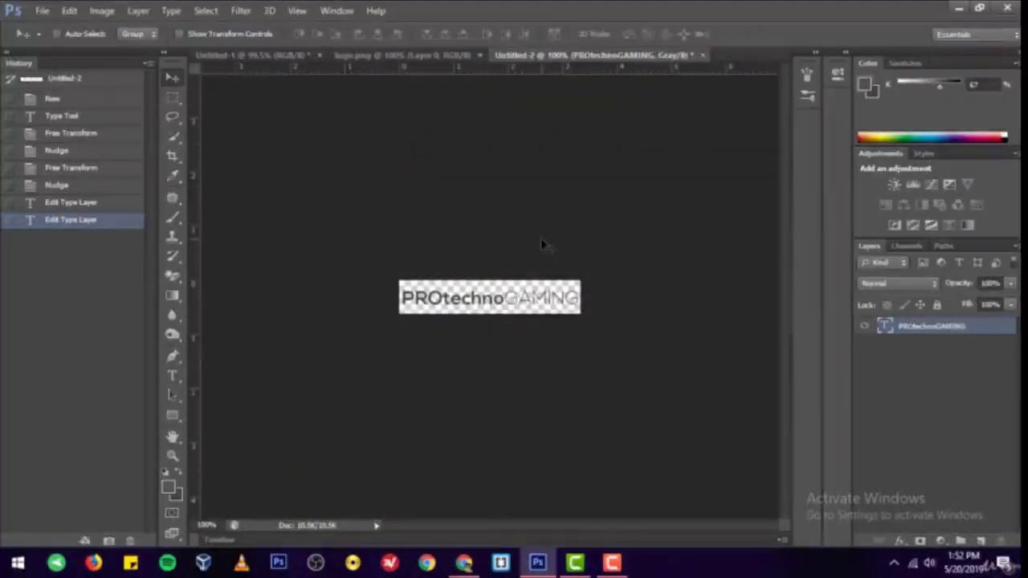
Save the logo to the Desktop as a PNG named LOGO, with smallest compression and no interlacing.
{"action": "key", "text": "ctrl+shift+s"}
{"action": "left_click", "coordinate": [550, 317]}
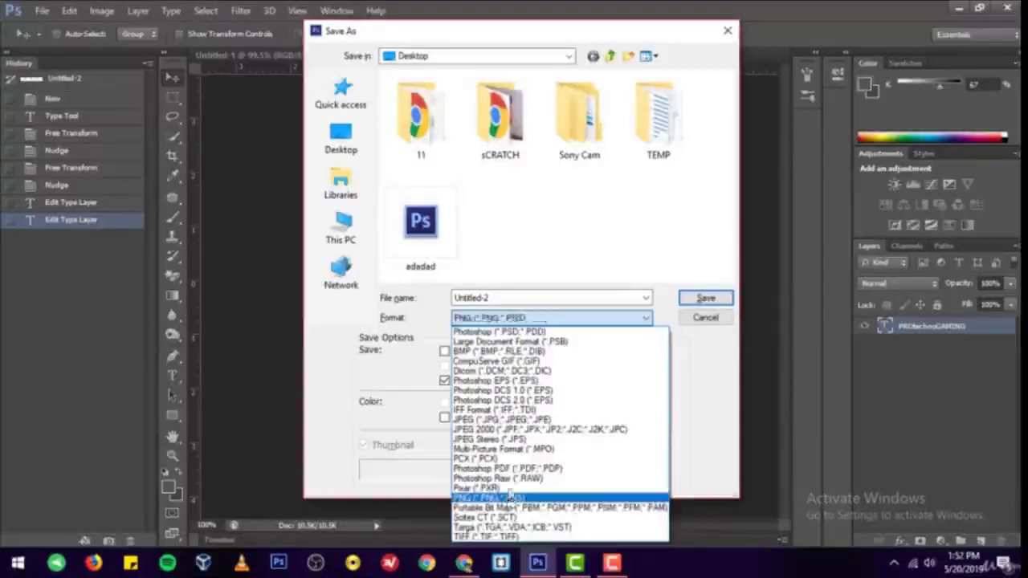
{"action": "left_click", "coordinate": [522, 500]}
{"action": "type", "text": "LOGO"}
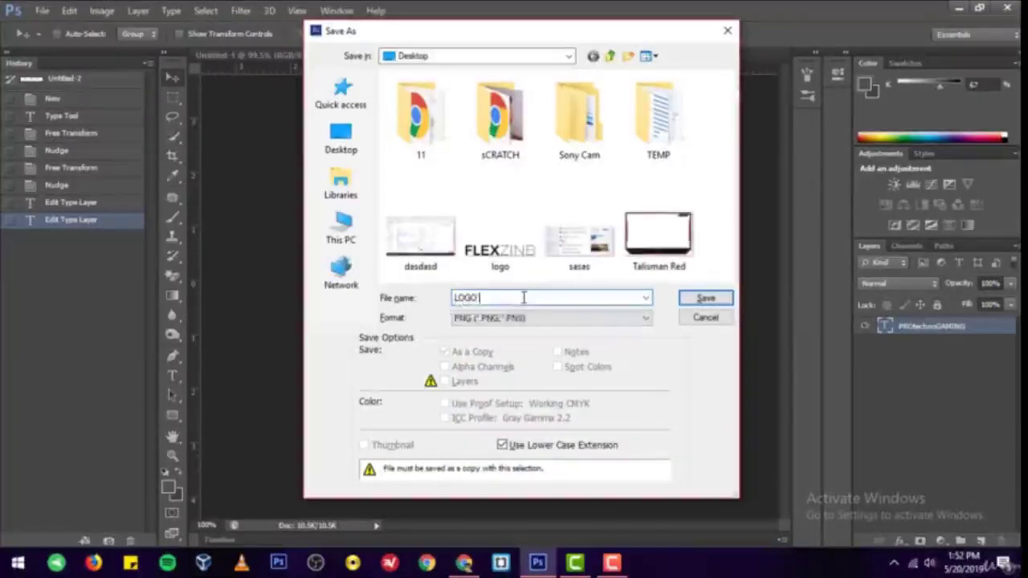
{"action": "key", "text": "Return"}
{"action": "left_click", "coordinate": [464, 562]}
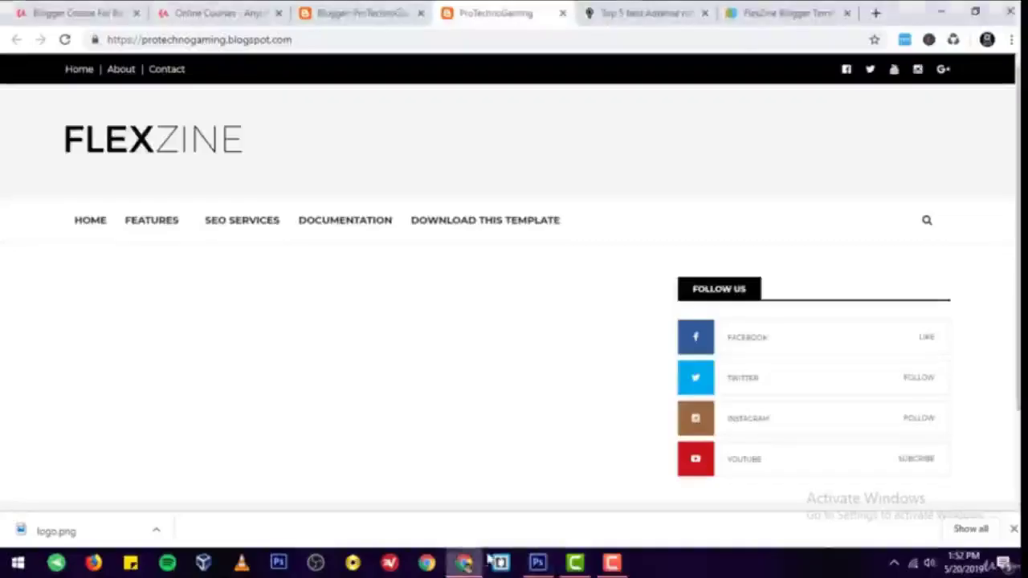
{"action": "left_click", "coordinate": [534, 567]}
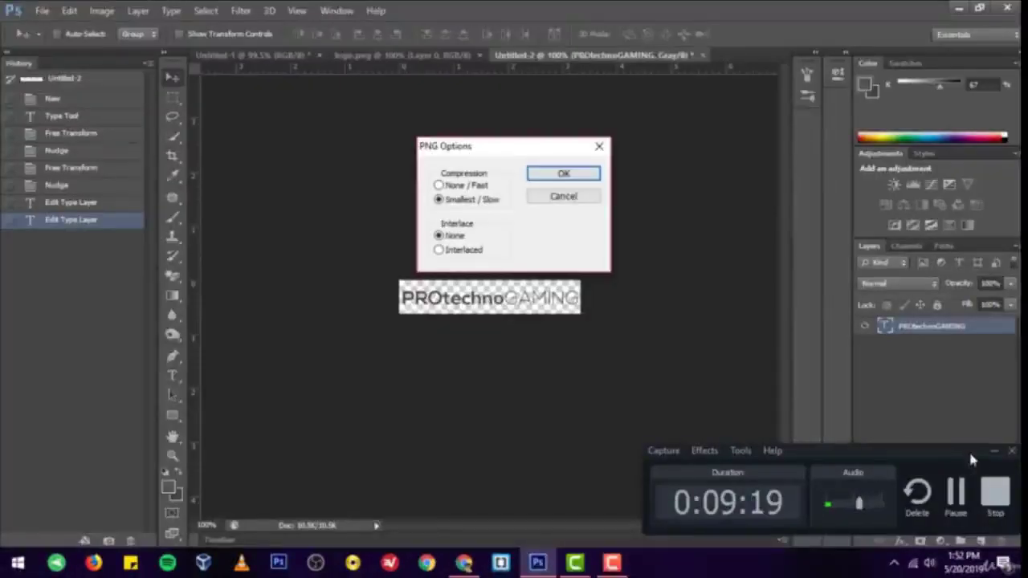
{"action": "left_click", "coordinate": [563, 175]}
Switch to Chrome, go to the blog's Layout in Blogger and open the Logo section's header gadget for editing.
{"action": "left_click", "coordinate": [464, 563]}
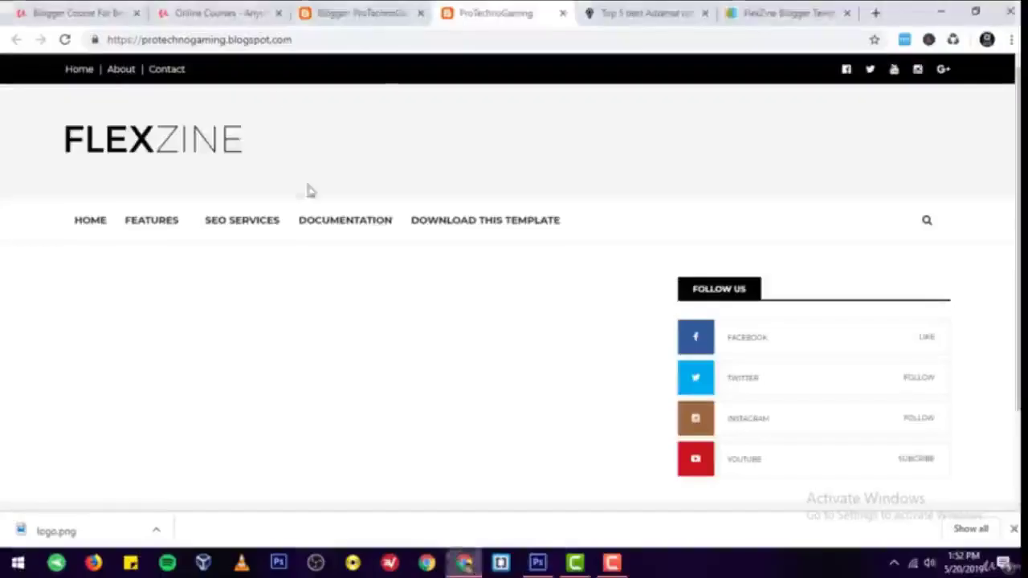
{"action": "left_click", "coordinate": [350, 11]}
{"action": "left_click", "coordinate": [61, 323]}
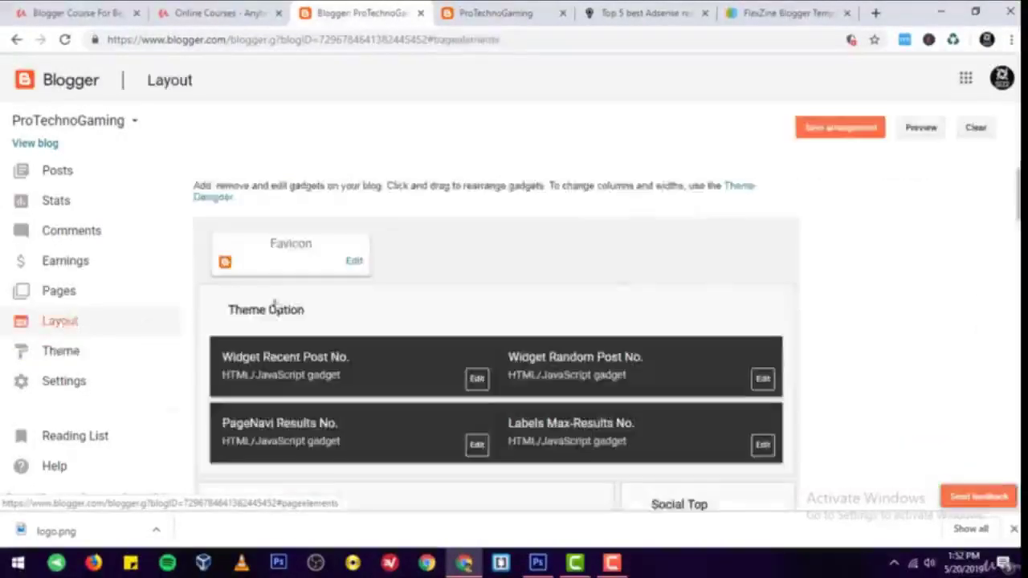
{"action": "scroll", "coordinate": [347, 344], "scroll_direction": "down", "scroll_amount": 2}
{"action": "scroll", "coordinate": [348, 344], "scroll_direction": "down", "scroll_amount": 3}
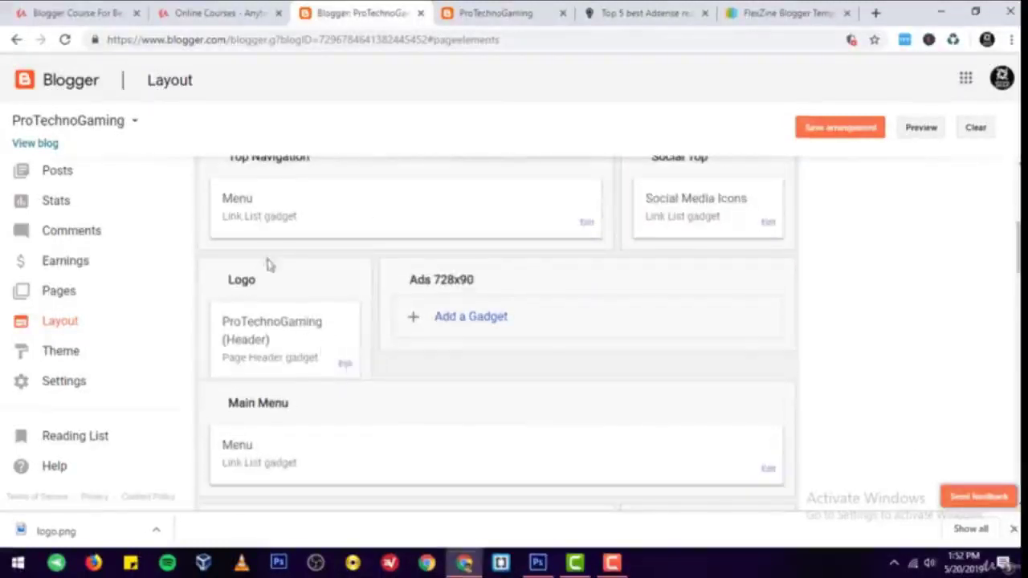
{"action": "left_click", "coordinate": [339, 368]}
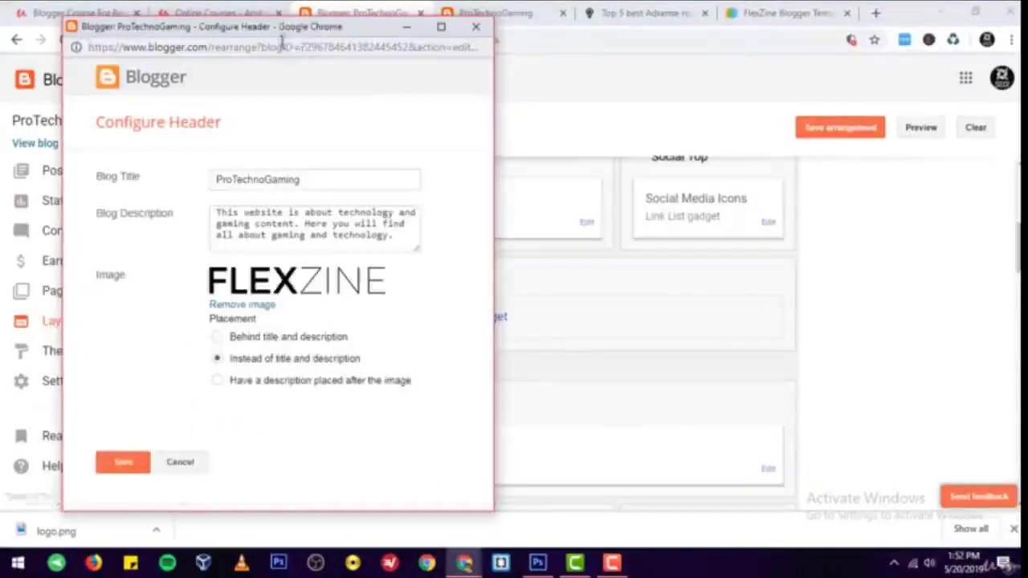
{"action": "left_click_drag", "start_coordinate": [281, 39], "coordinate": [622, 45]}
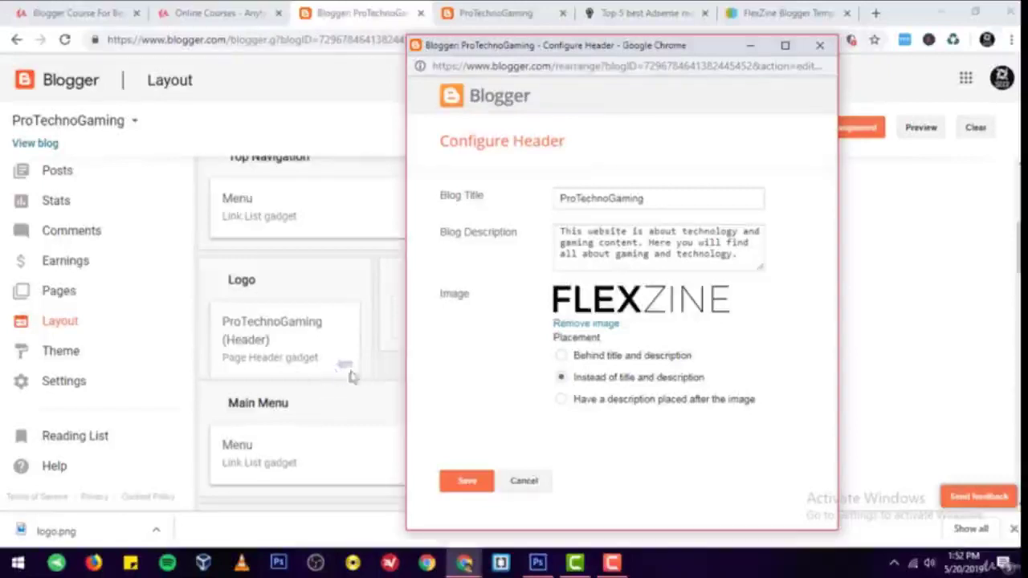
Replace the header gadget's FLEXZINE image with the PROtechnoGAMING logo file from the computer and save the header.
{"action": "left_click", "coordinate": [608, 323]}
{"action": "left_click", "coordinate": [604, 316]}
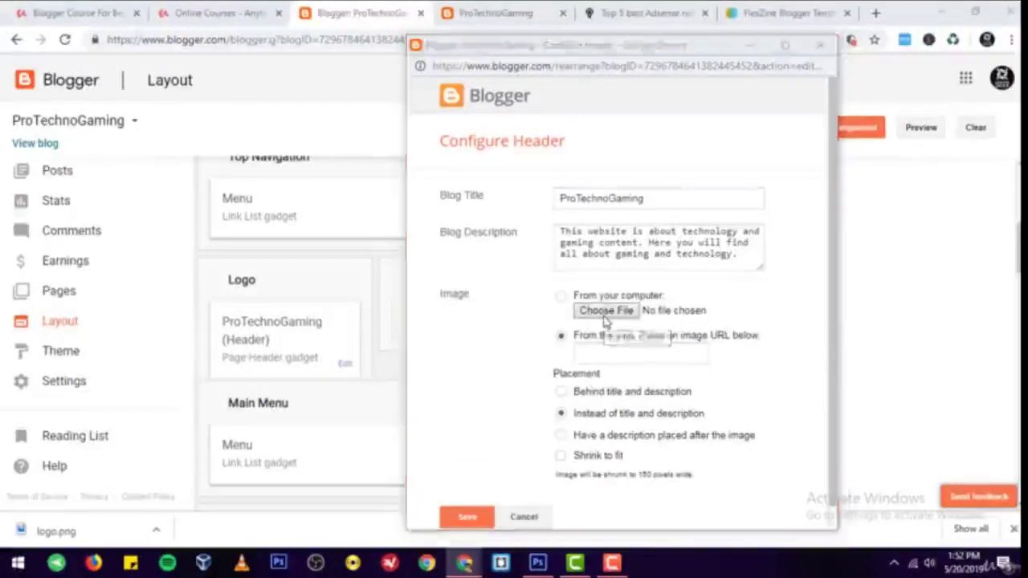
{"action": "double_click", "coordinate": [580, 363]}
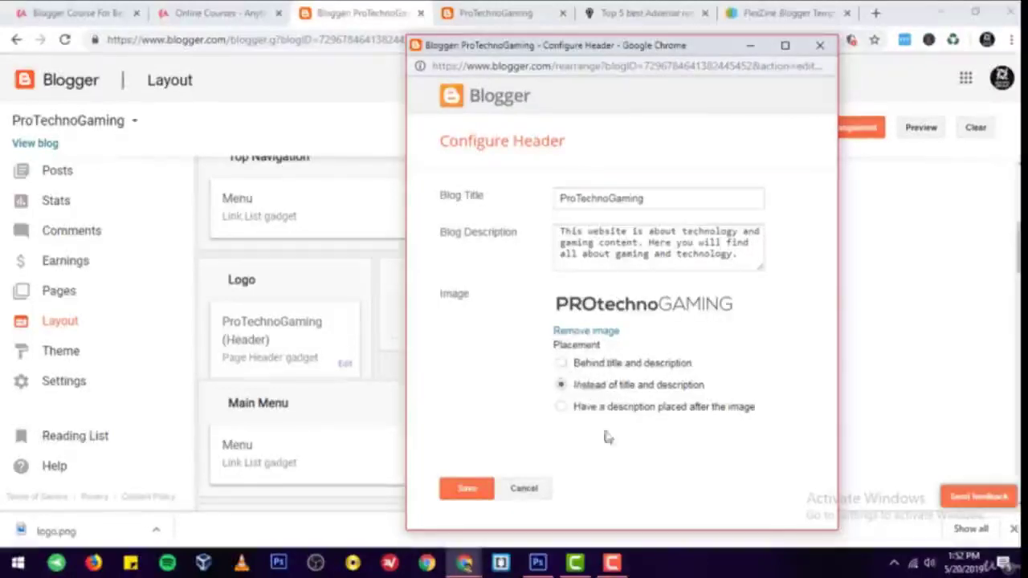
{"action": "left_click", "coordinate": [472, 491]}
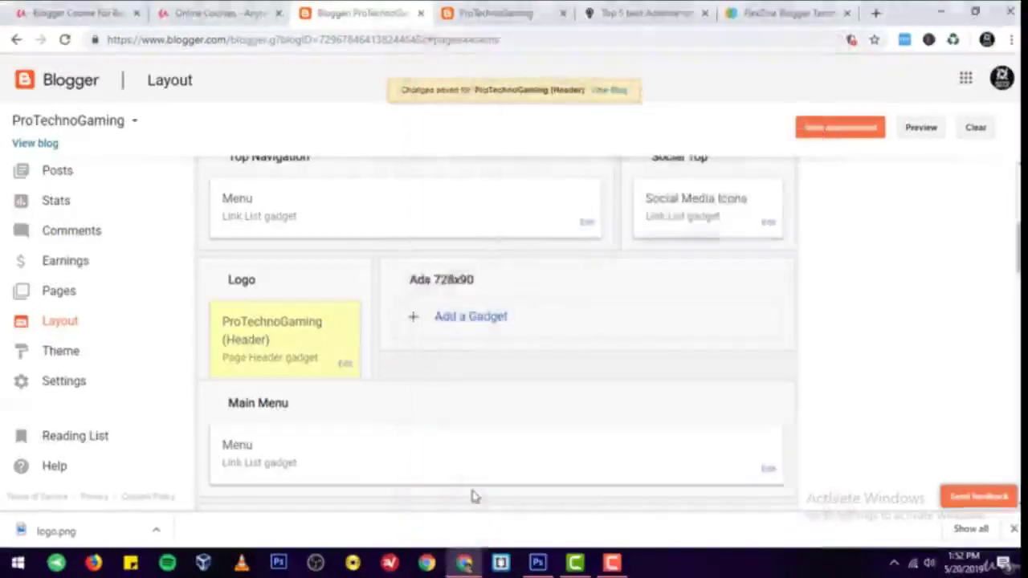
Reload the live ProTechnoGaming blog and check how the new header logo looks on the page.
{"action": "left_click", "coordinate": [571, 10]}
{"action": "key", "text": "F5"}
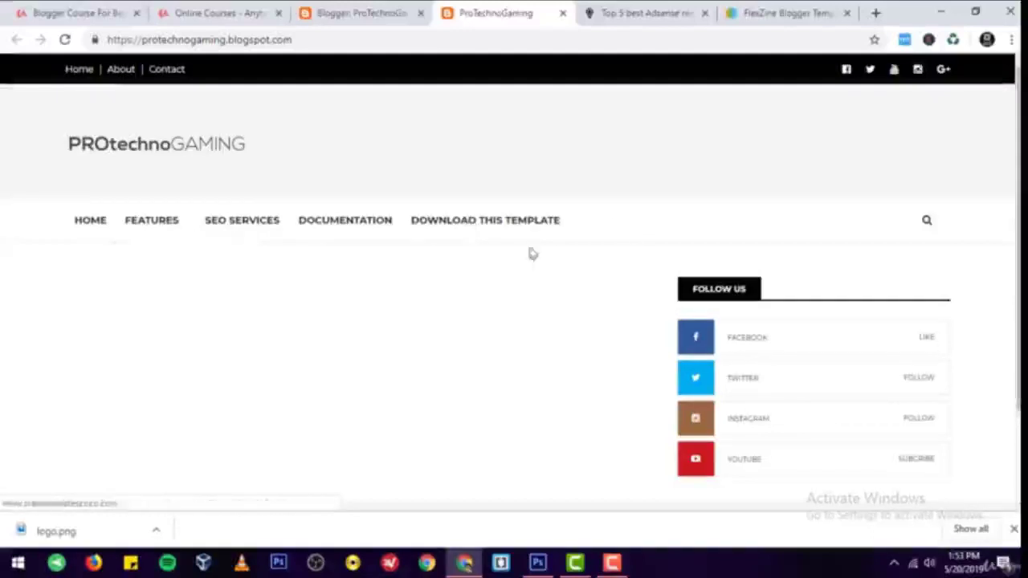
{"action": "scroll", "coordinate": [530, 252], "scroll_direction": "down", "scroll_amount": 3}
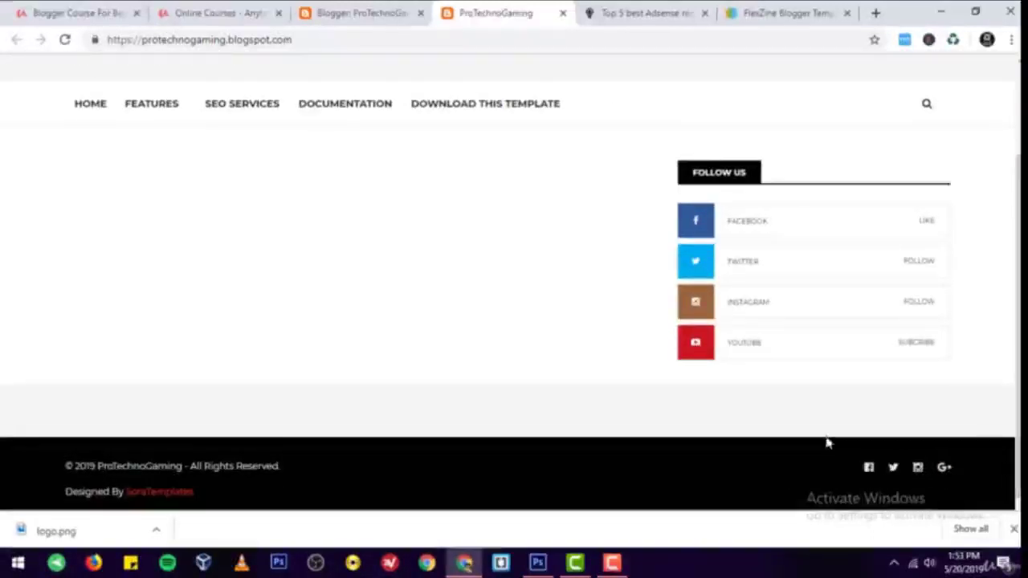
{"action": "scroll", "coordinate": [827, 443], "scroll_direction": "up", "scroll_amount": 3}
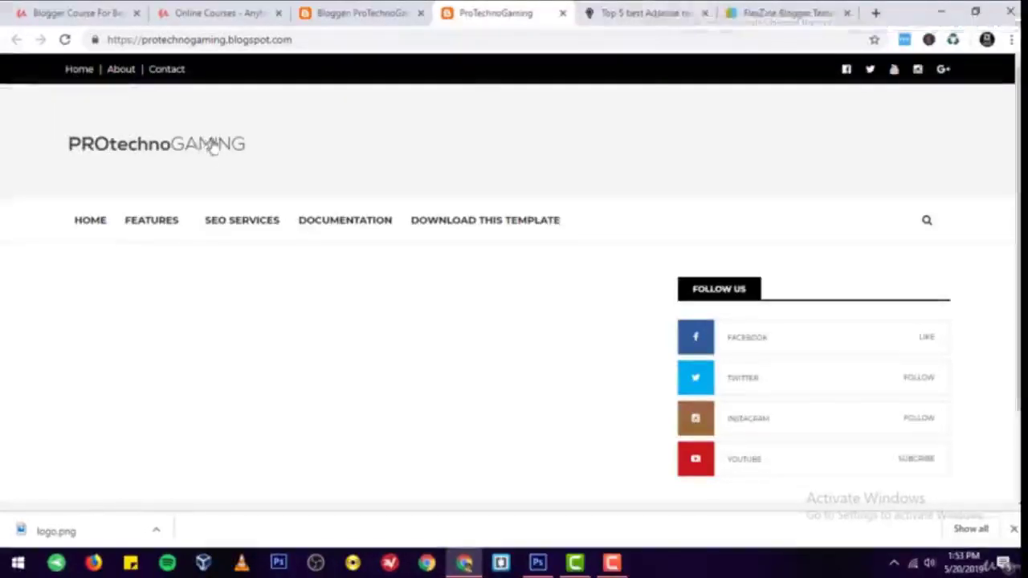
{"action": "scroll", "coordinate": [477, 222], "scroll_direction": "down", "scroll_amount": 3}
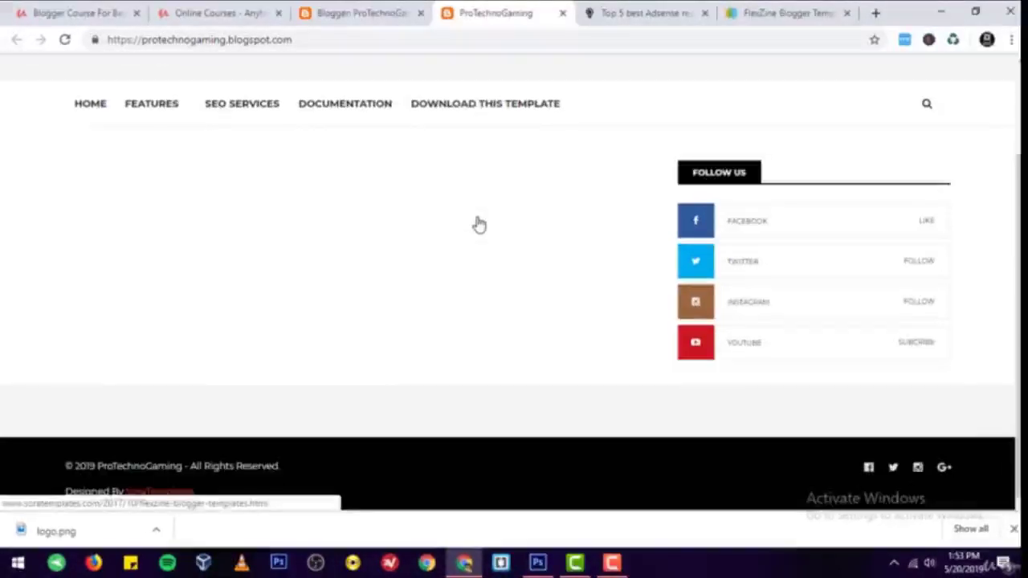
Compare the browser tab icons of the Blogger layout, the live blog and the Bloggers Agenda site.
{"action": "left_click", "coordinate": [405, 11]}
{"action": "left_click", "coordinate": [475, 11]}
{"action": "left_click", "coordinate": [367, 11]}
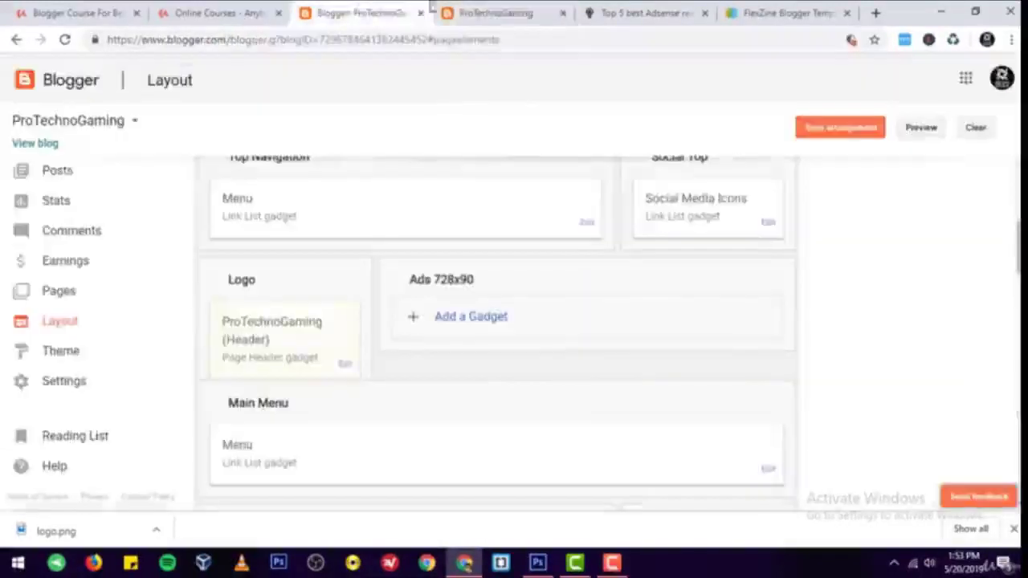
{"action": "left_click", "coordinate": [495, 13]}
{"action": "left_click", "coordinate": [361, 13]}
{"action": "scroll", "coordinate": [337, 206], "scroll_direction": "up", "scroll_amount": 5}
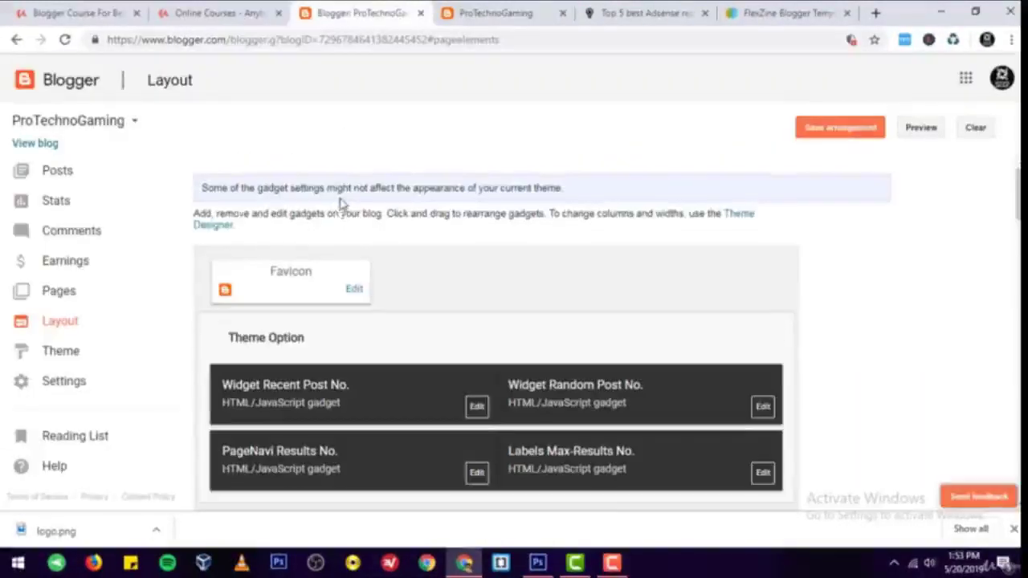
{"action": "left_click", "coordinate": [474, 12]}
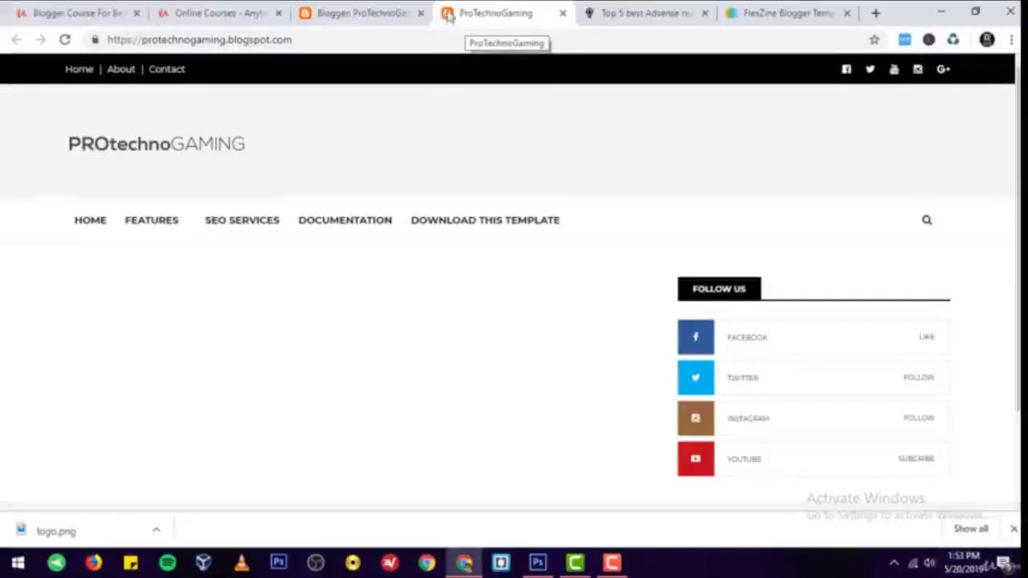
{"action": "left_click", "coordinate": [634, 13]}
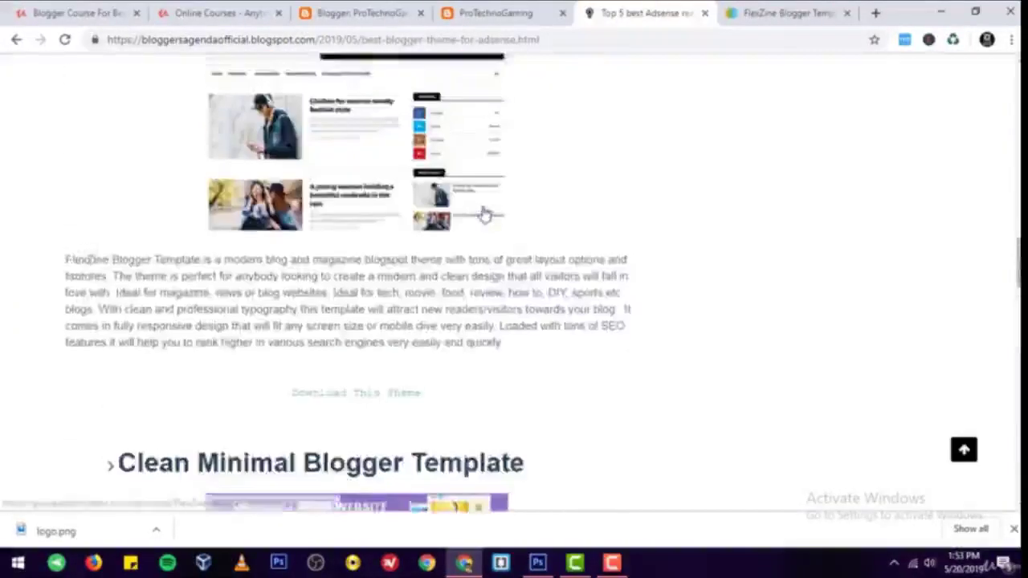
{"action": "scroll", "coordinate": [484, 211], "scroll_direction": "up", "scroll_amount": 10}
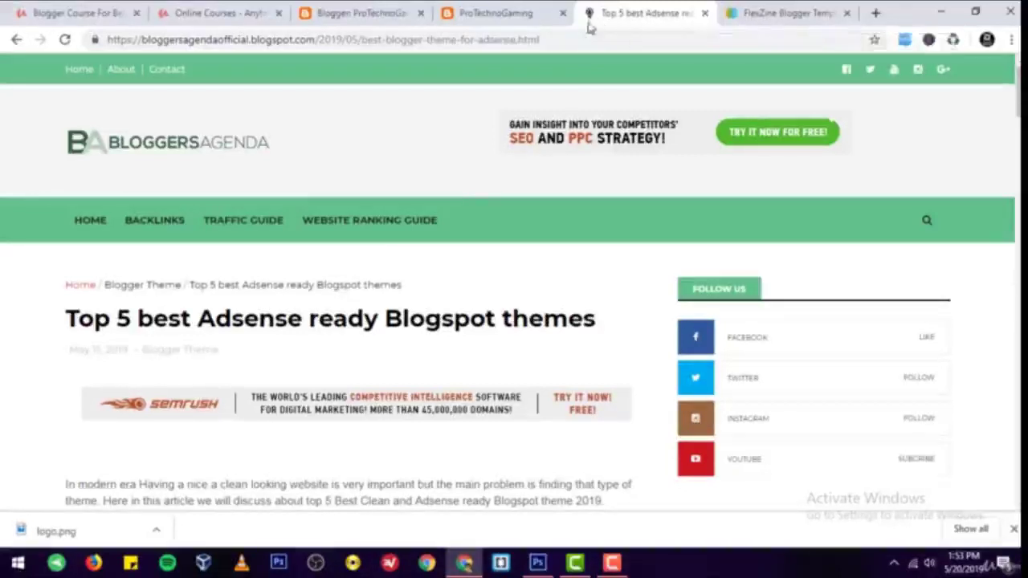
{"action": "left_click", "coordinate": [534, 10]}
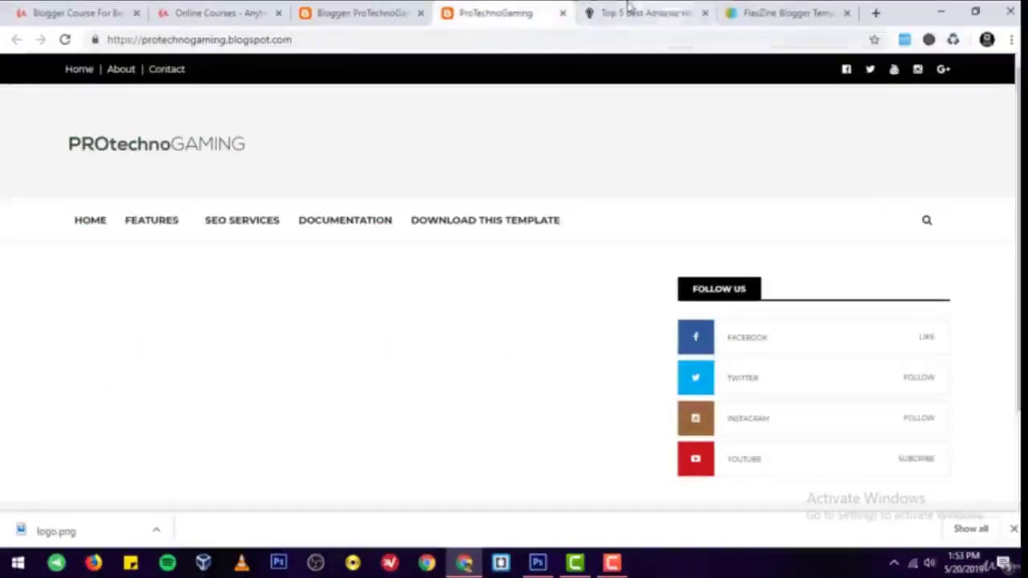
Search Google Images in a new browser tab for GAMING AND TECHNOLOGY ICON.
{"action": "left_click", "coordinate": [783, 11]}
{"action": "left_click", "coordinate": [875, 14]}
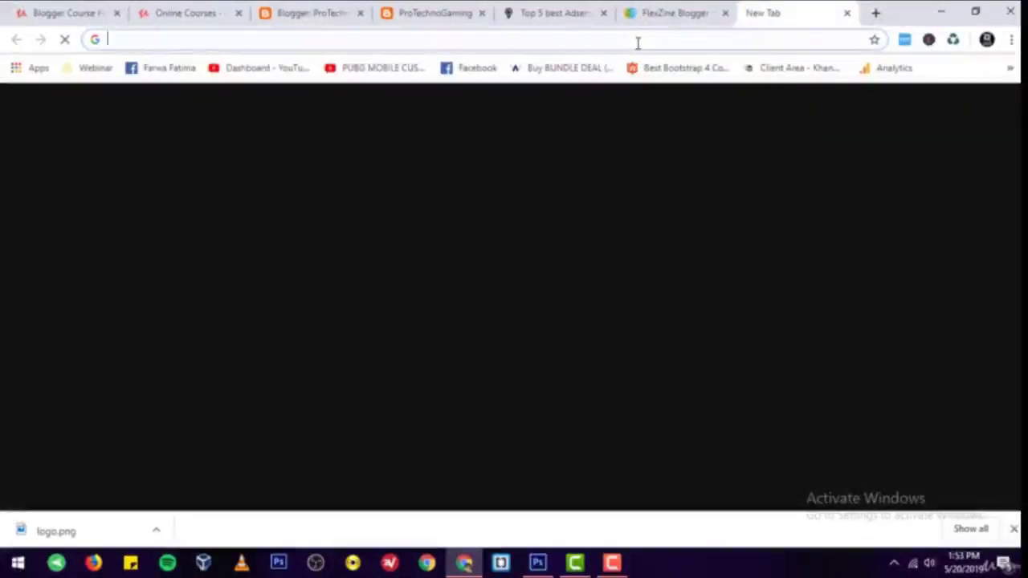
{"action": "type", "text": "GAMING ICON"}
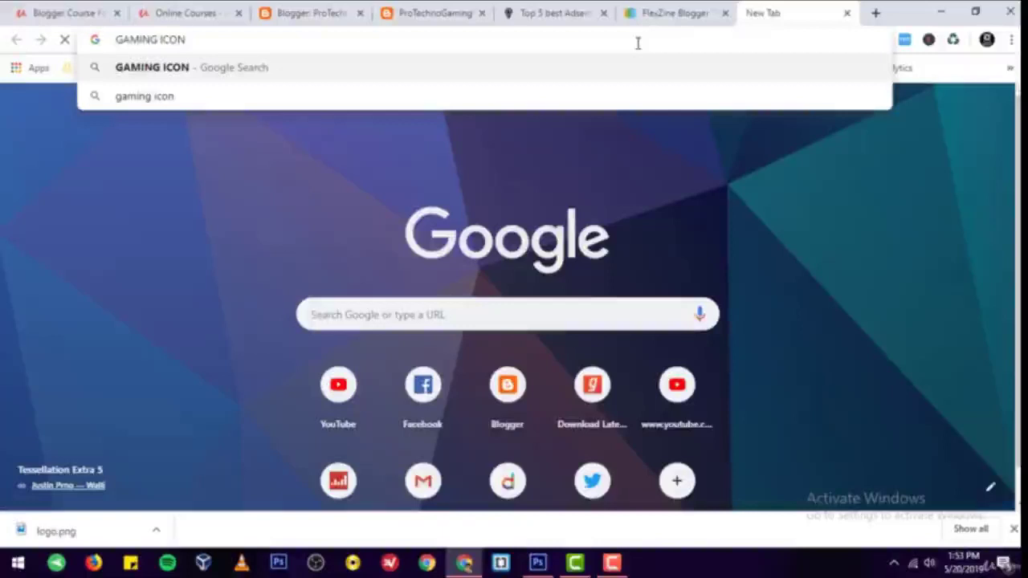
{"action": "key", "text": "ctrl+a"}
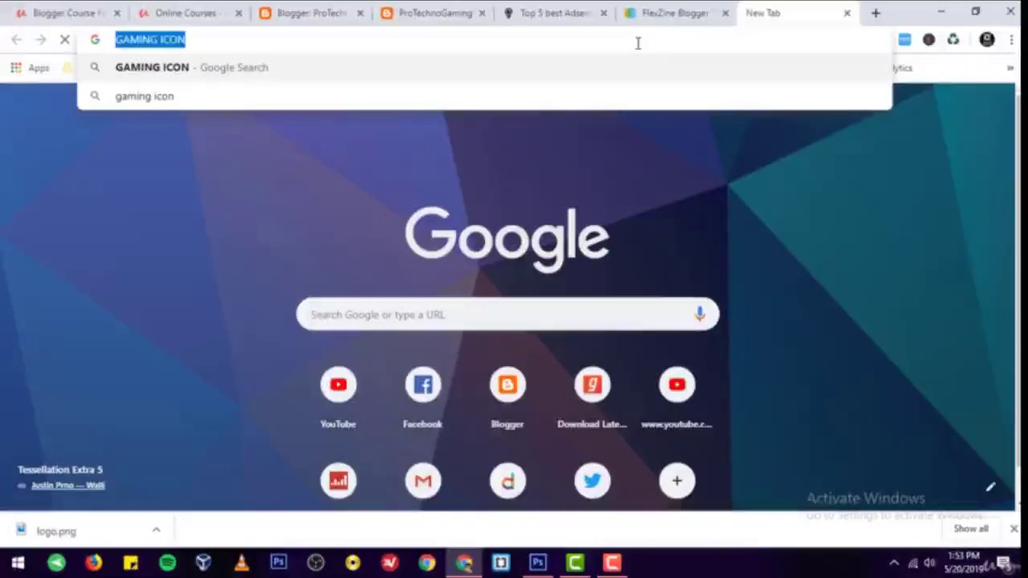
{"action": "key", "text": "Left"}
{"action": "key", "text": "Right"}
{"action": "key", "text": "Right"}
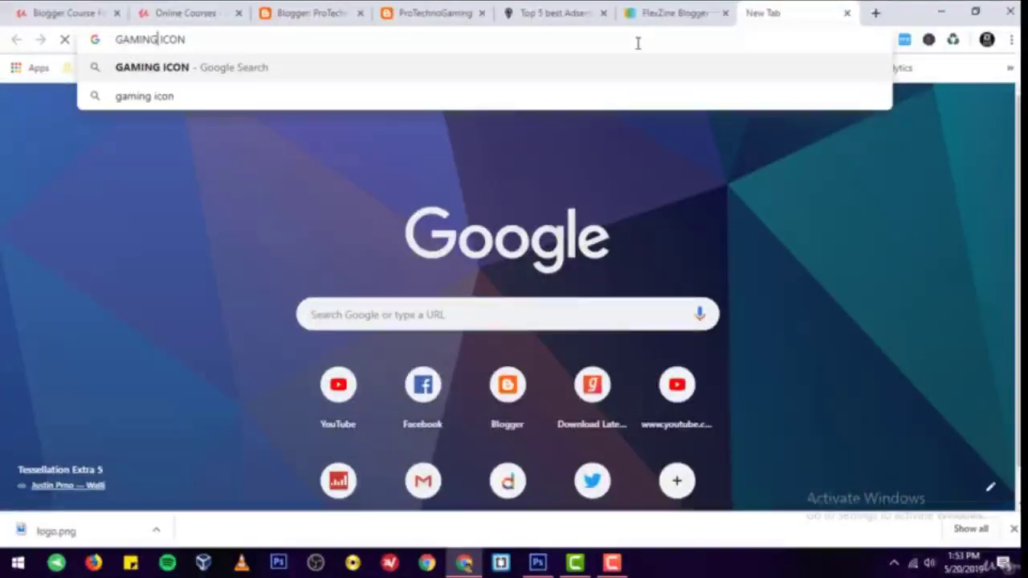
{"action": "type", "text": "AND TECHN "}
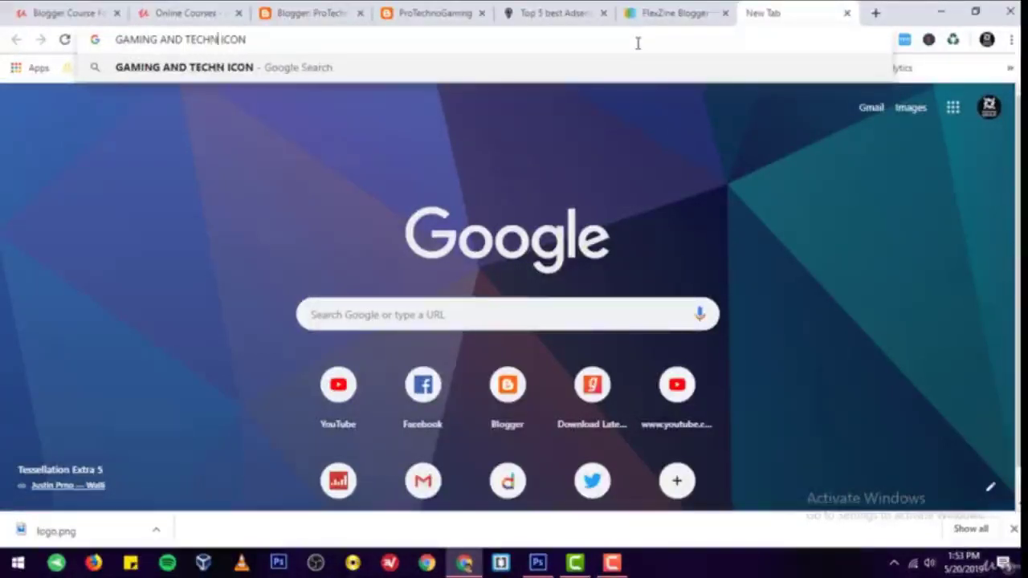
{"action": "type", "text": "OLOG"}
{"action": "key", "text": "Return"}
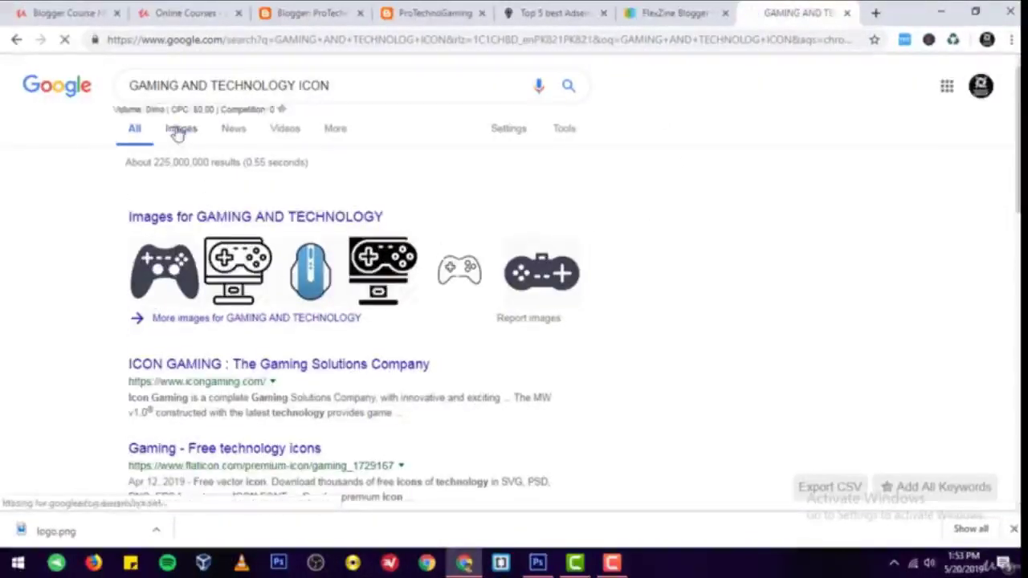
{"action": "left_click", "coordinate": [180, 131]}
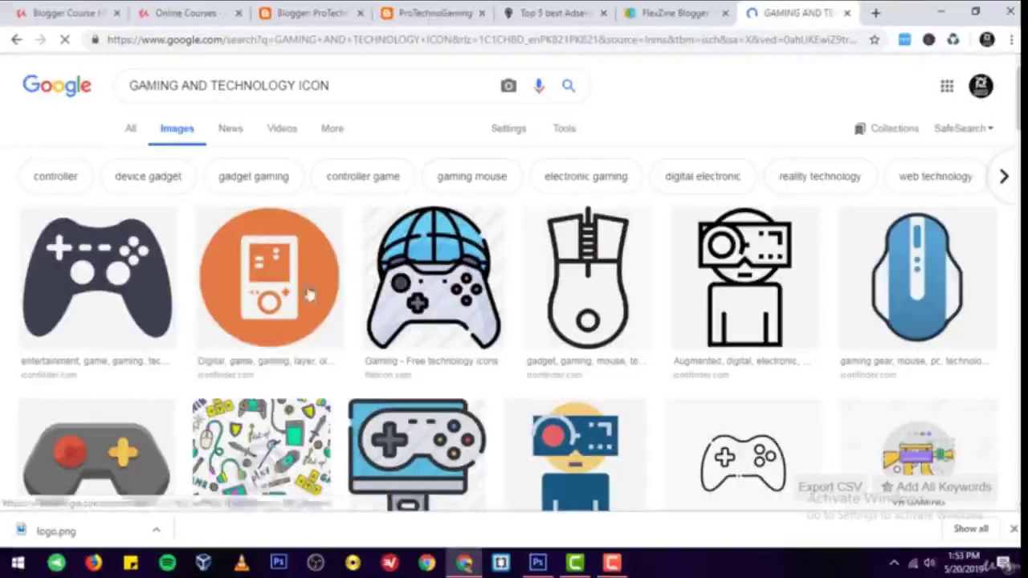
Look through the gaming and technology icon images for one that suits the blog's favicon.
{"action": "scroll", "coordinate": [777, 290], "scroll_direction": "down", "scroll_amount": 1}
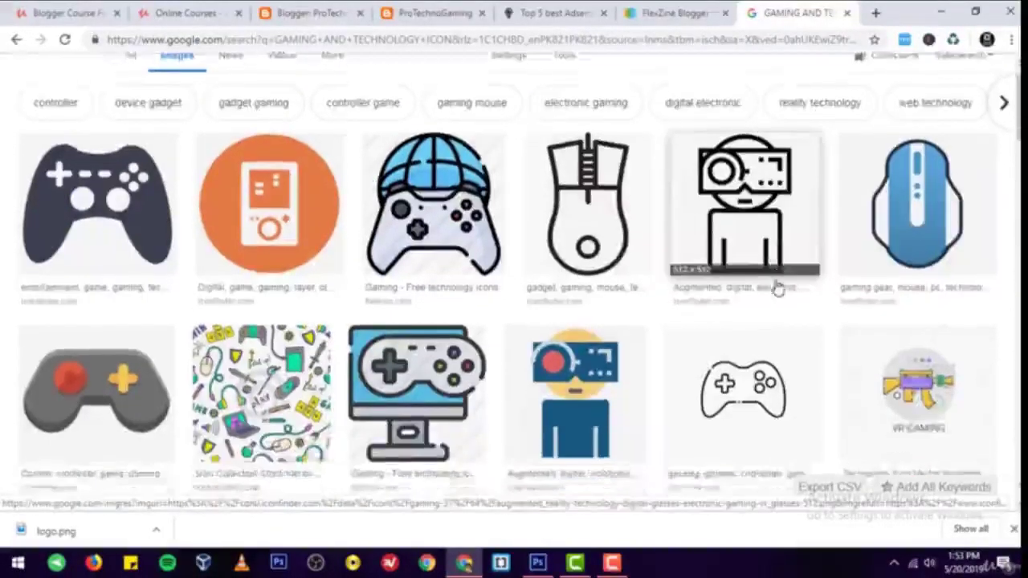
{"action": "scroll", "coordinate": [777, 289], "scroll_direction": "down", "scroll_amount": 5}
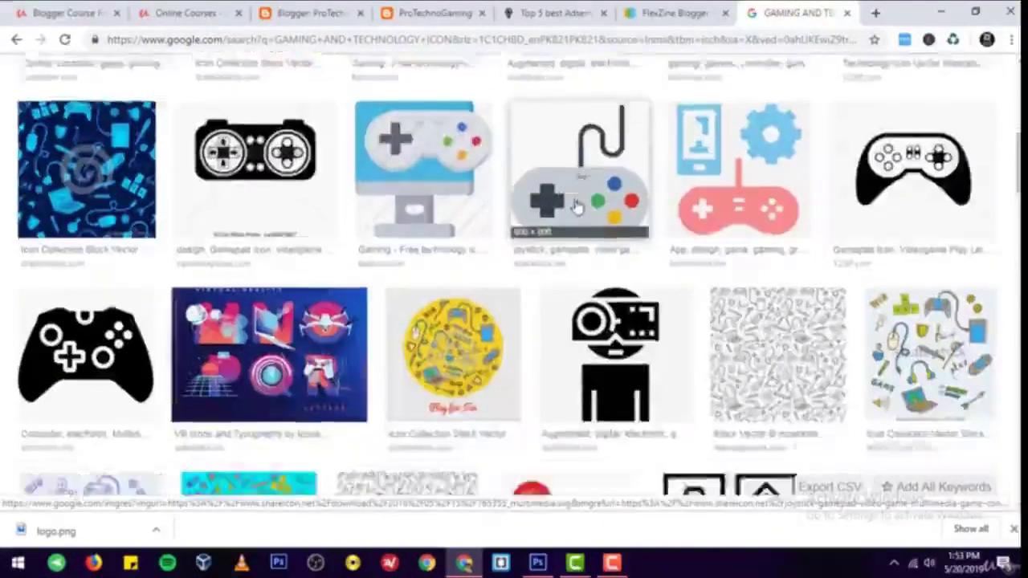
{"action": "scroll", "coordinate": [575, 206], "scroll_direction": "down", "scroll_amount": 8}
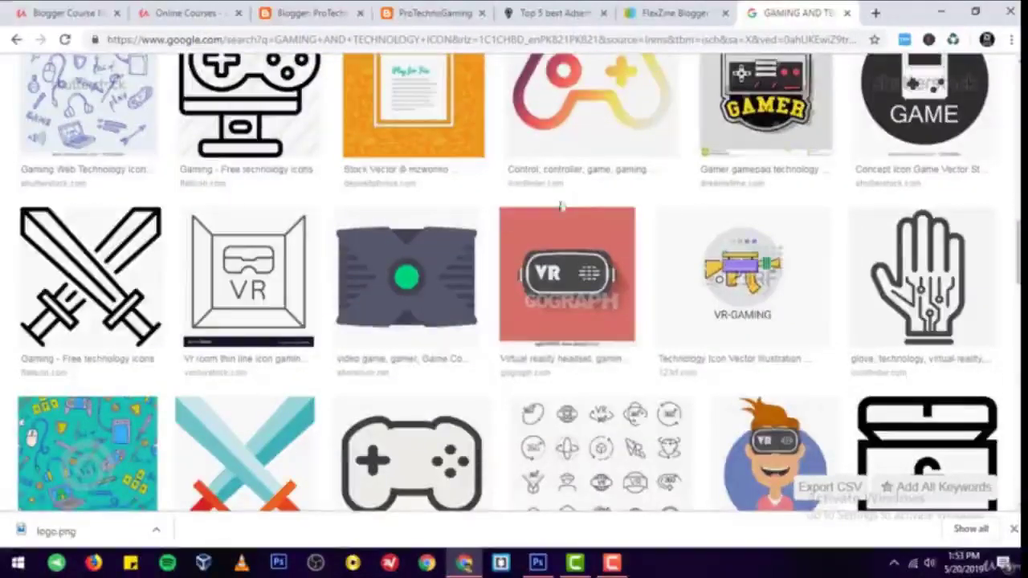
{"action": "scroll", "coordinate": [511, 282], "scroll_direction": "down", "scroll_amount": 4}
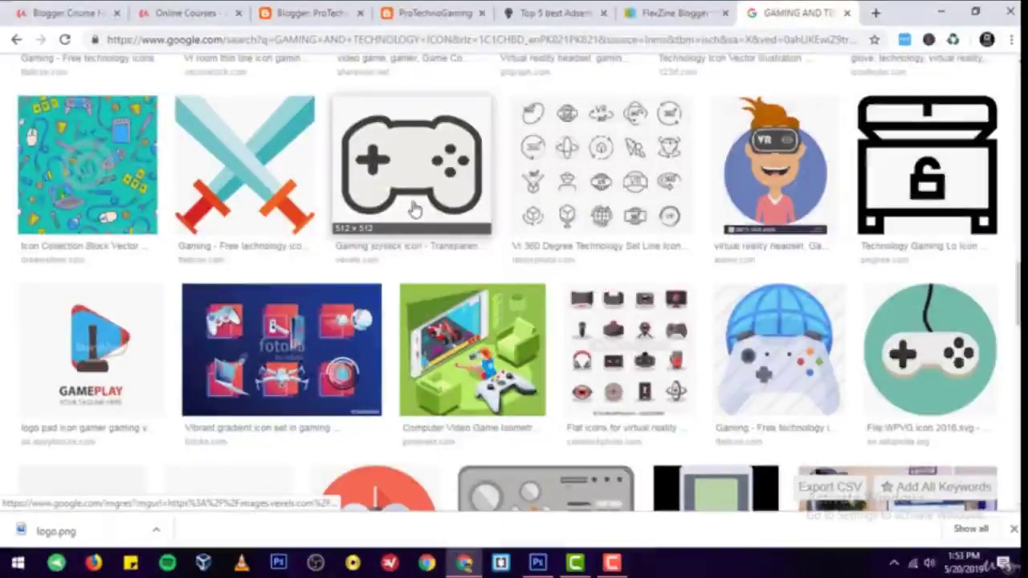
{"action": "scroll", "coordinate": [416, 215], "scroll_direction": "down", "scroll_amount": 5}
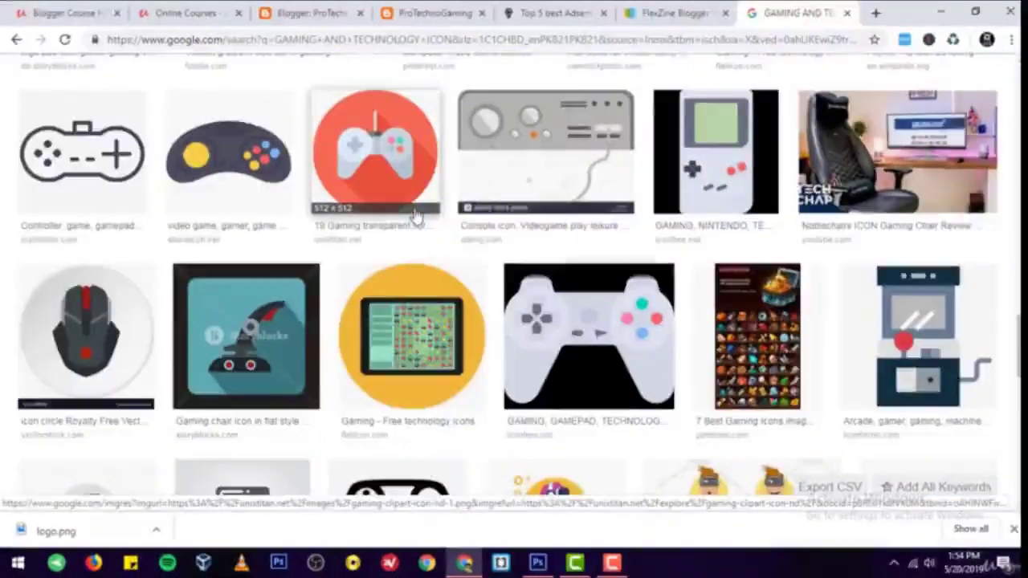
{"action": "scroll", "coordinate": [389, 224], "scroll_direction": "down", "scroll_amount": 2}
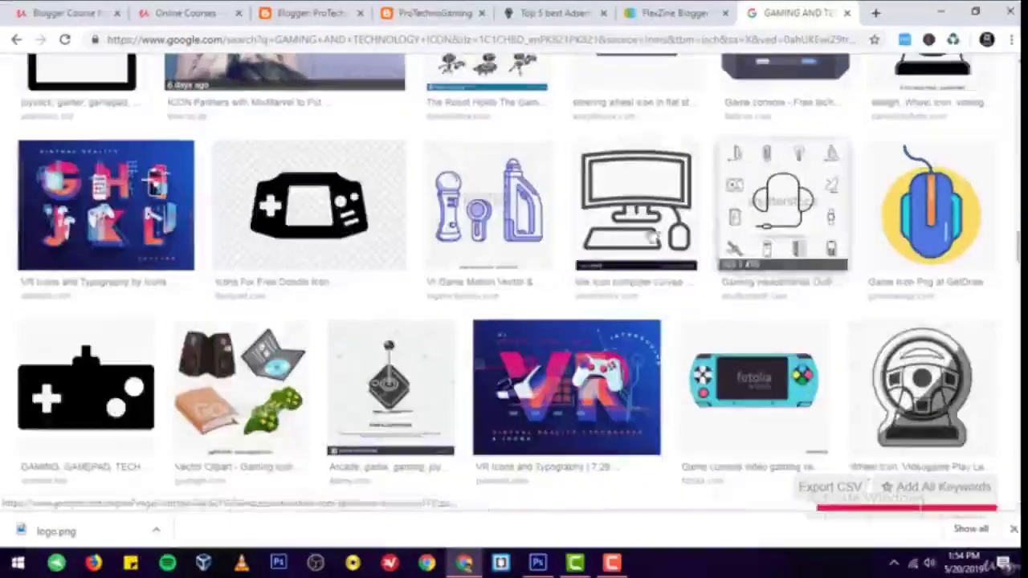
Change the image search to TECHNOLOGY ICON and look through the results for a suitable icon.
{"action": "scroll", "coordinate": [354, 152], "scroll_direction": "up", "scroll_amount": 5}
{"action": "scroll", "coordinate": [342, 235], "scroll_direction": "up", "scroll_amount": 10}
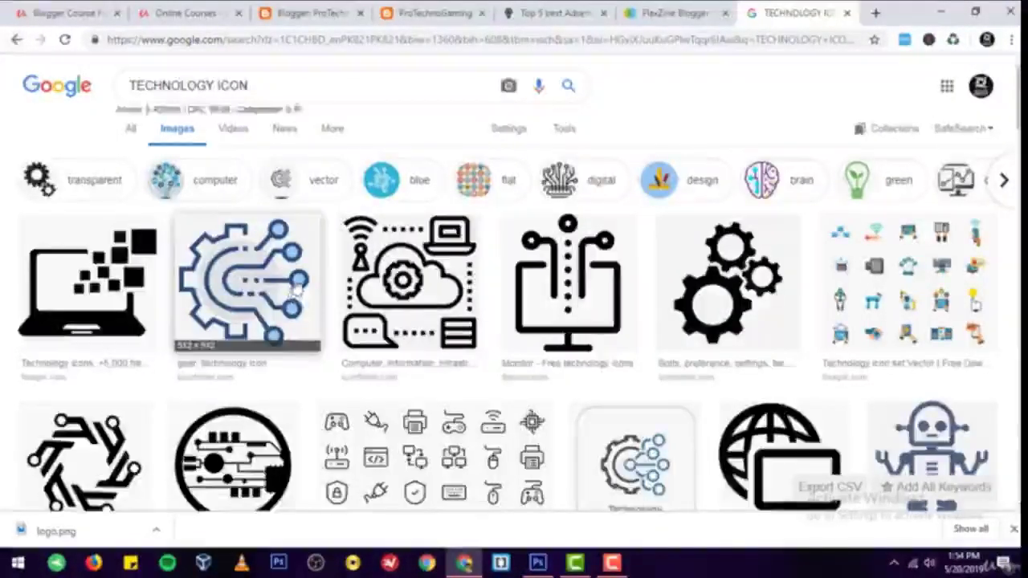
{"action": "scroll", "coordinate": [579, 332], "scroll_direction": "down", "scroll_amount": 5}
{"action": "scroll", "coordinate": [619, 287], "scroll_direction": "up", "scroll_amount": 2}
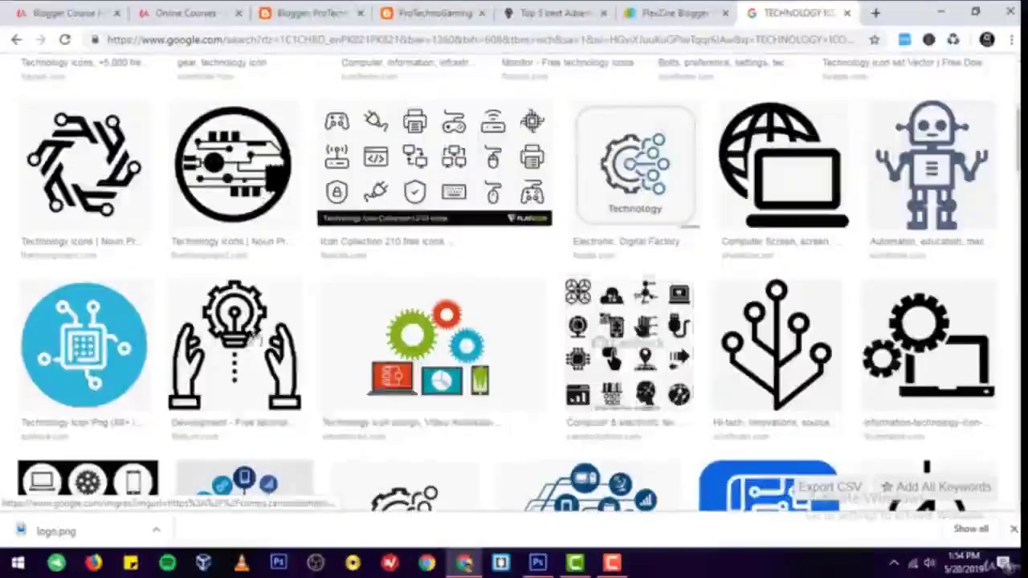
{"action": "left_click", "coordinate": [763, 183]}
{"action": "scroll", "coordinate": [104, 109], "scroll_direction": "down", "scroll_amount": 3}
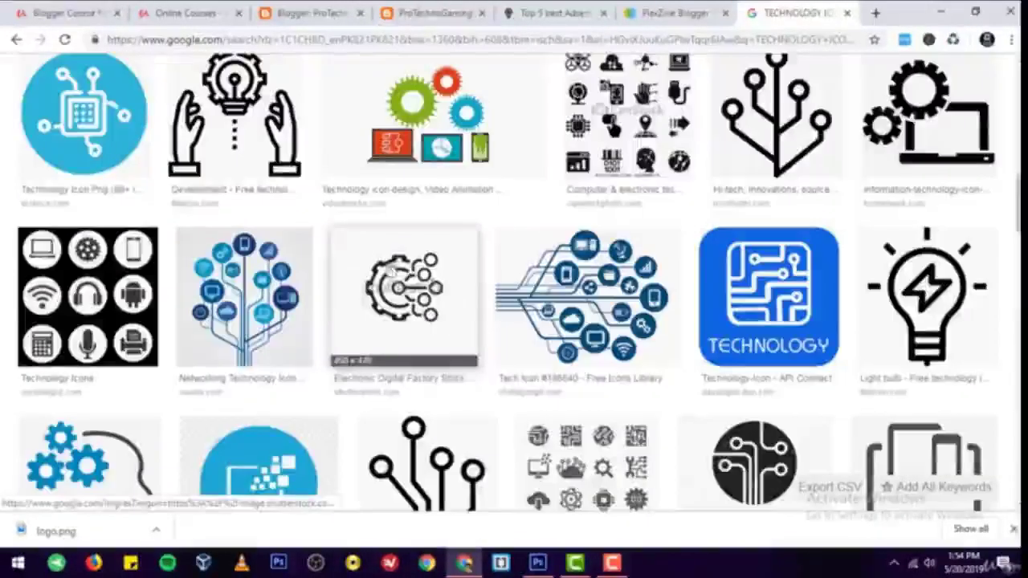
Save the blue circular microchip icon from the image results to the Desktop as a PNG, keeping the suggested file name.
{"action": "left_click", "coordinate": [104, 108]}
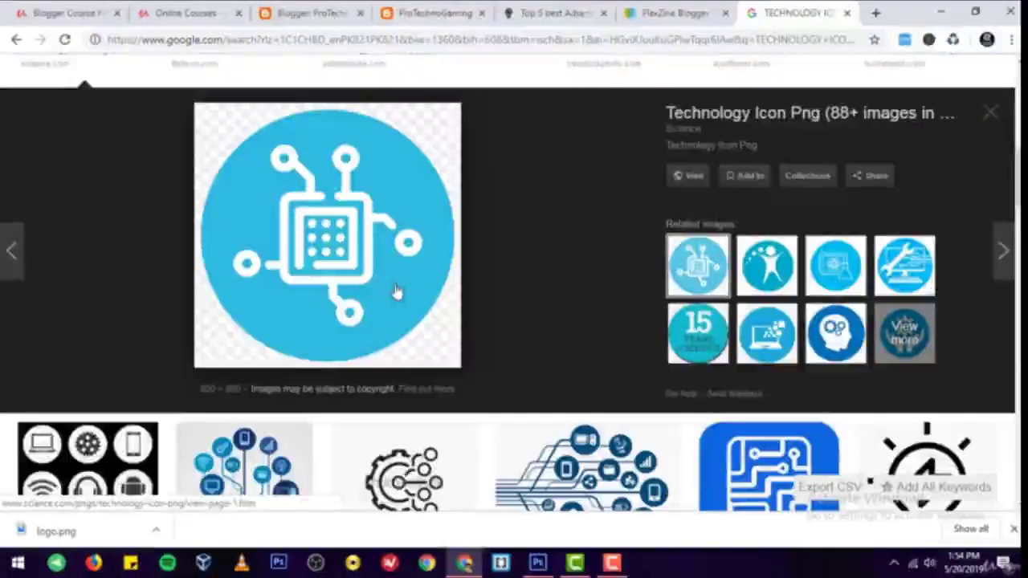
{"action": "right_click", "coordinate": [395, 291]}
{"action": "left_click", "coordinate": [477, 423]}
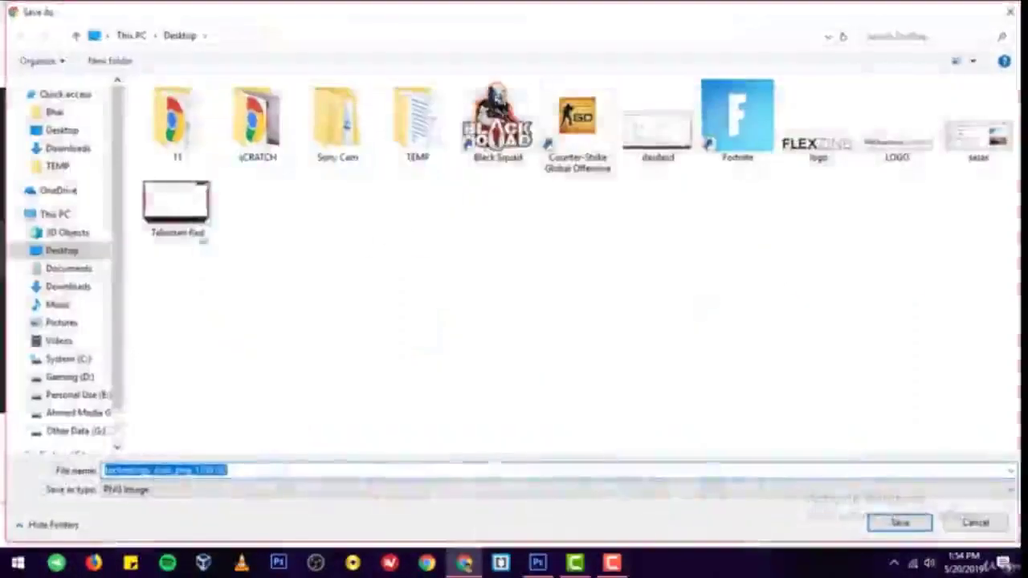
{"action": "key", "text": "Return"}
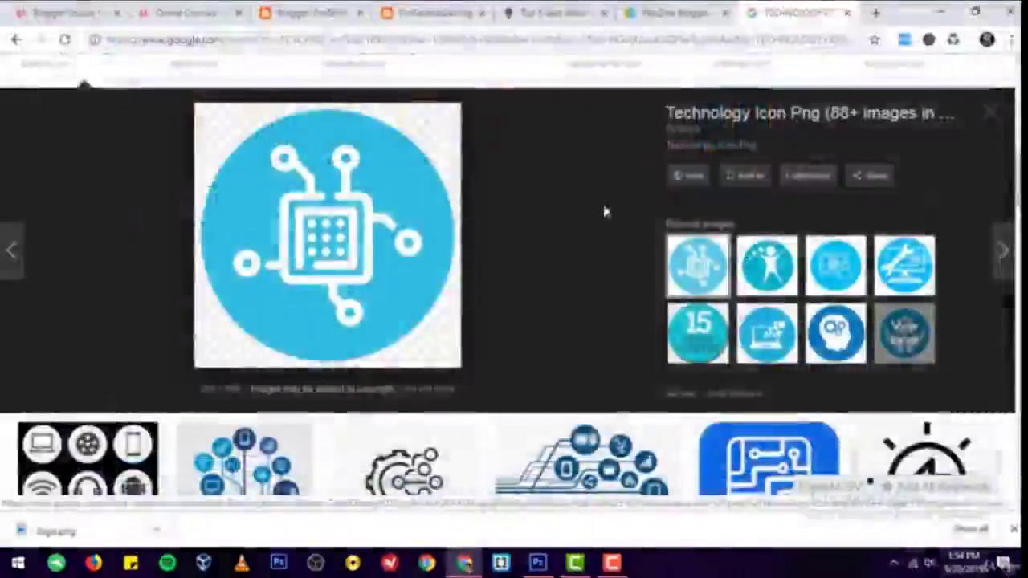
Upload technology_icon_png_1359192 from the Desktop as the blog's custom favicon, save it and reload the Blogger layout page.
{"action": "left_click", "coordinate": [320, 11]}
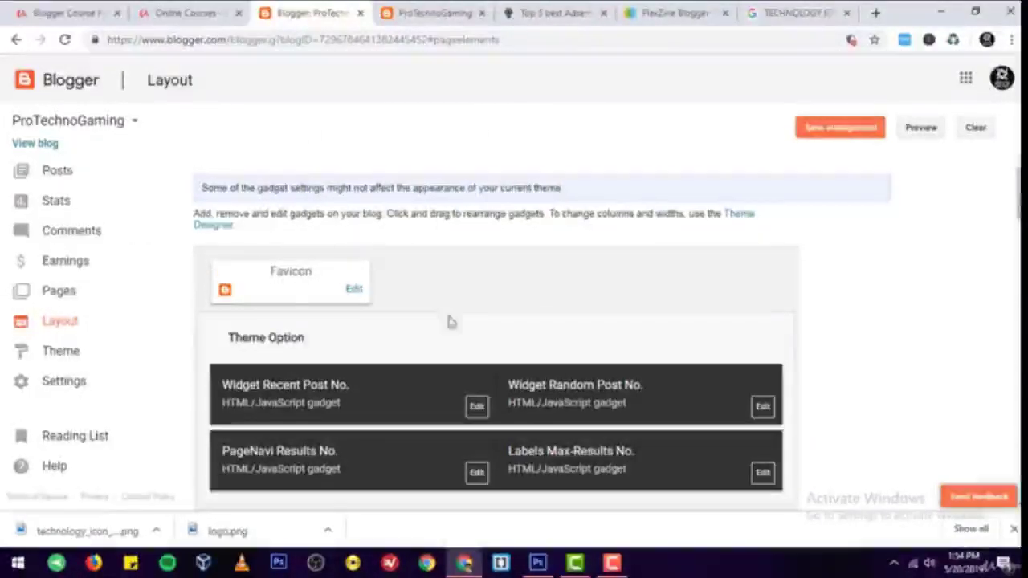
{"action": "left_click", "coordinate": [355, 290]}
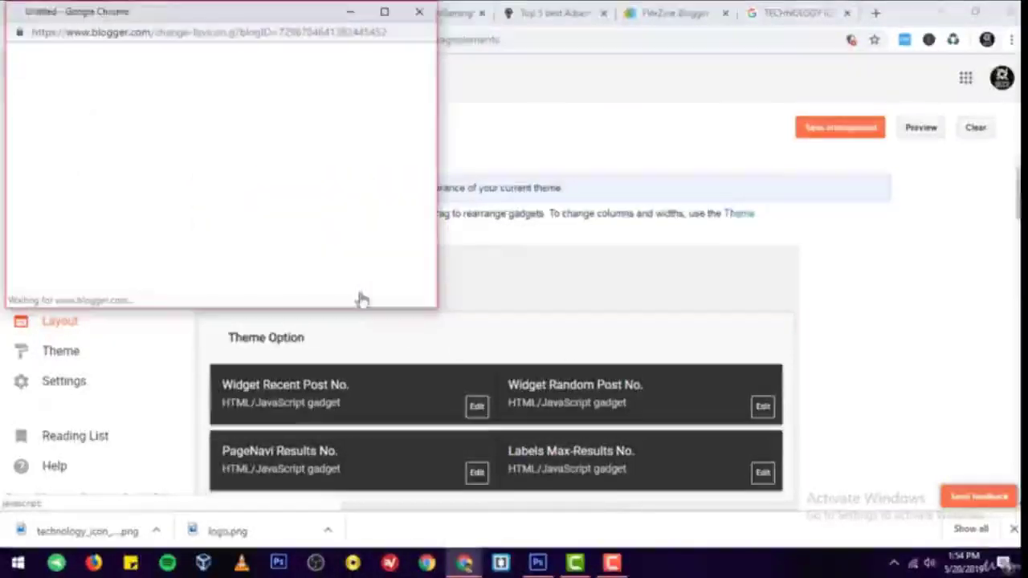
{"action": "left_click_drag", "start_coordinate": [255, 17], "coordinate": [481, 55]}
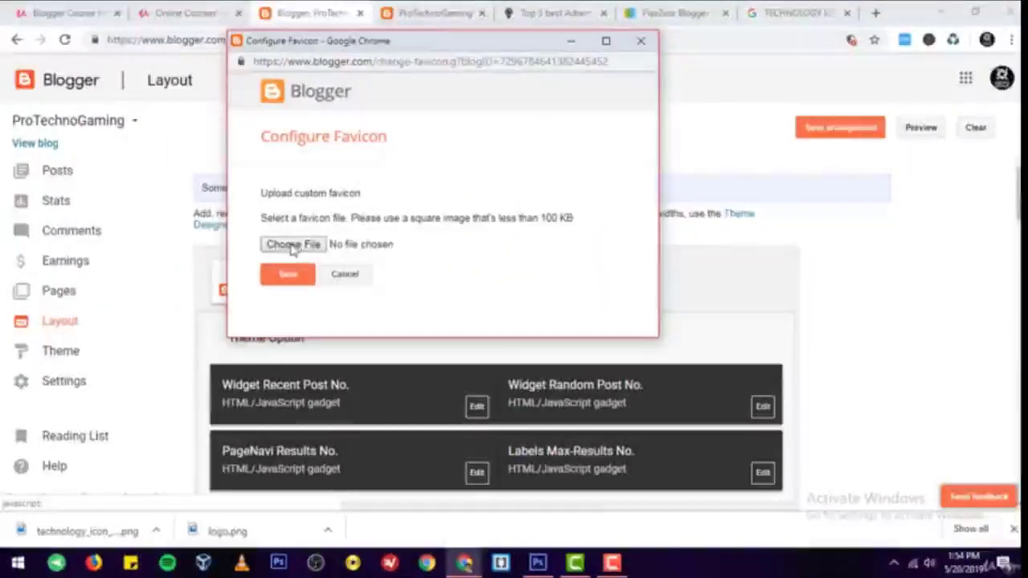
{"action": "left_click", "coordinate": [294, 246]}
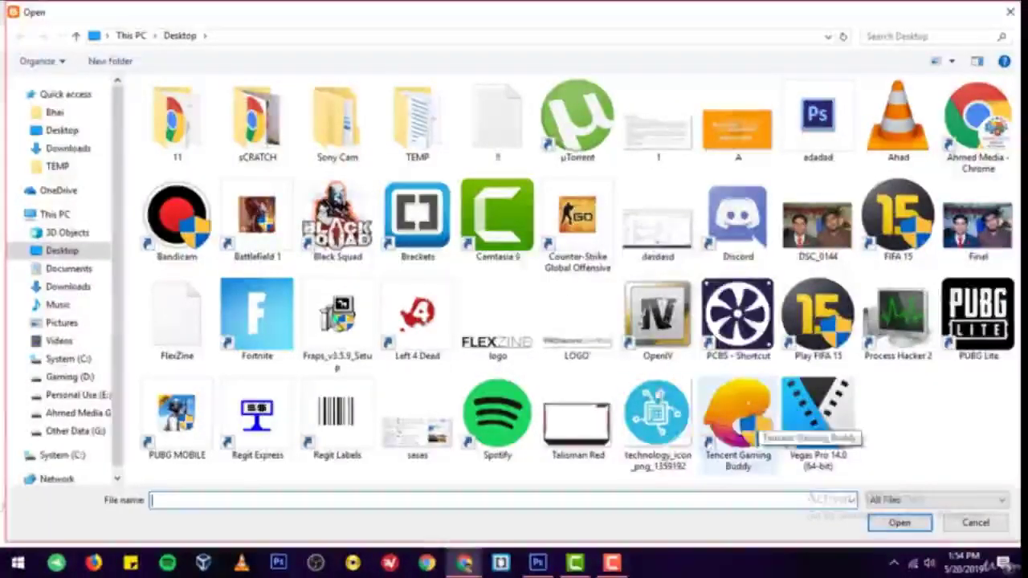
{"action": "double_click", "coordinate": [657, 413]}
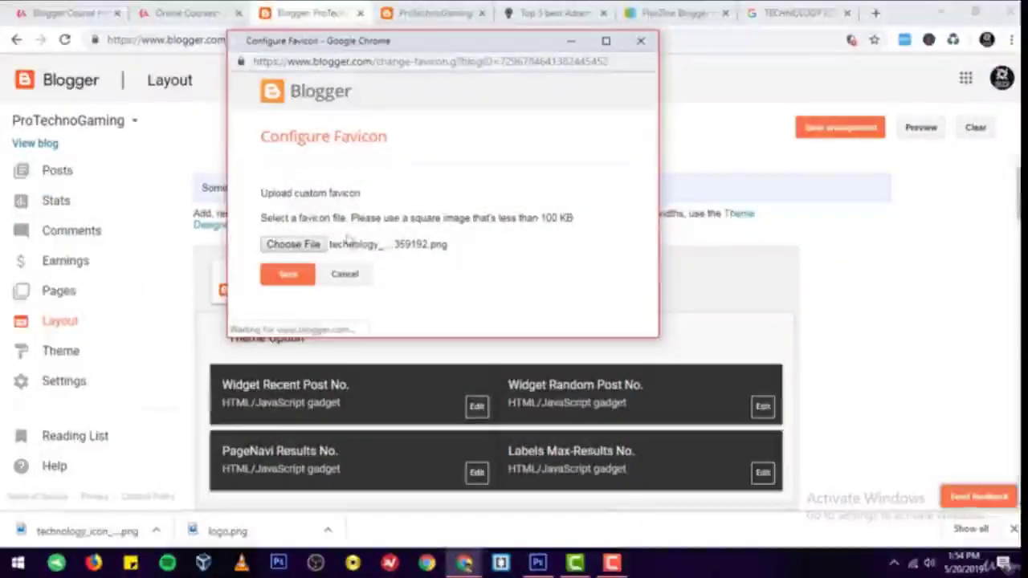
{"action": "left_click", "coordinate": [301, 274]}
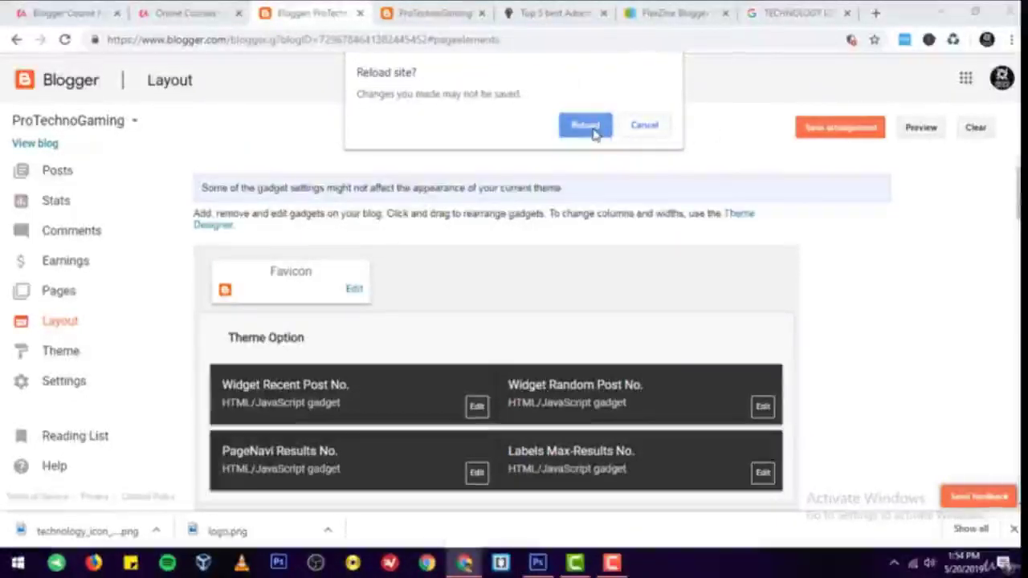
{"action": "left_click", "coordinate": [591, 128]}
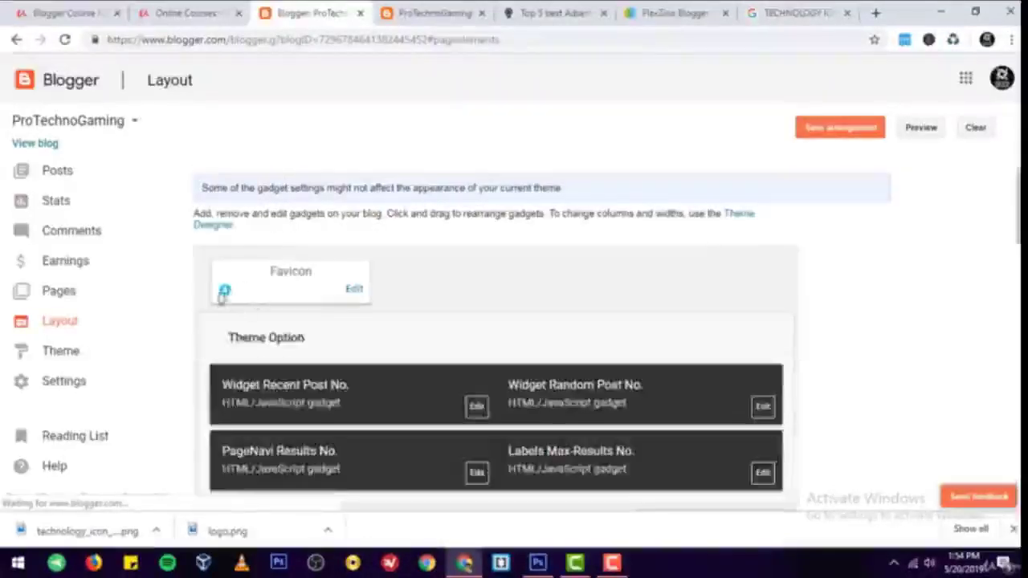
Check the new favicon and the header logo on the live ProTechnoGaming blog page.
{"action": "left_click", "coordinate": [449, 23]}
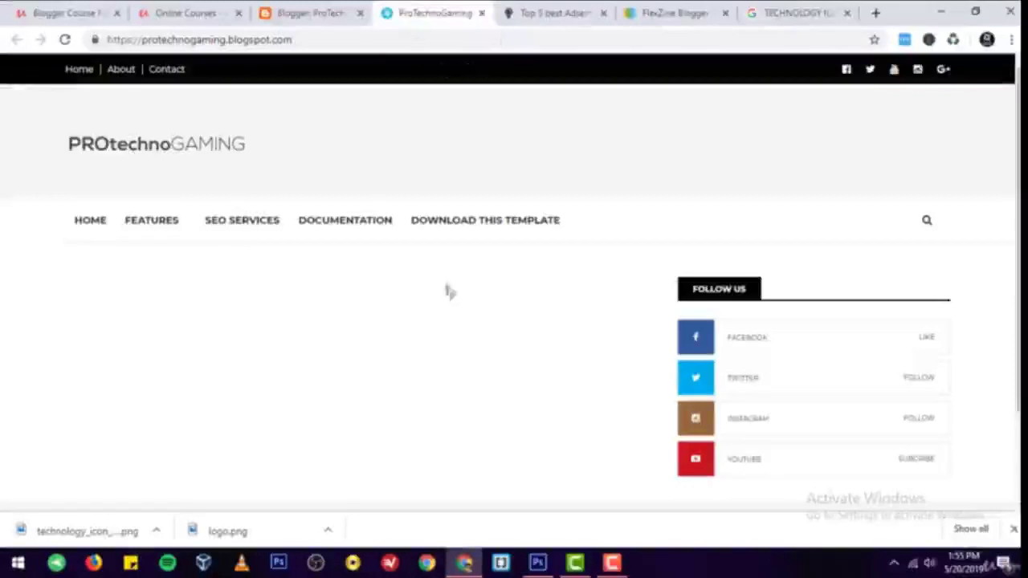
{"action": "scroll", "coordinate": [495, 281], "scroll_direction": "down", "scroll_amount": 3}
{"action": "scroll", "coordinate": [495, 282], "scroll_direction": "up", "scroll_amount": 2}
{"action": "scroll", "coordinate": [495, 283], "scroll_direction": "up", "scroll_amount": 1}
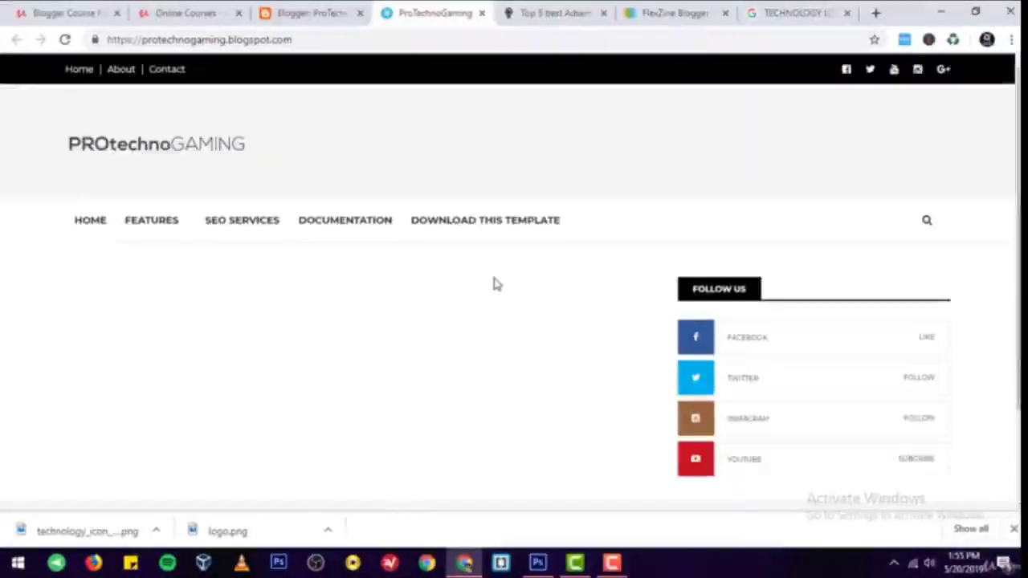